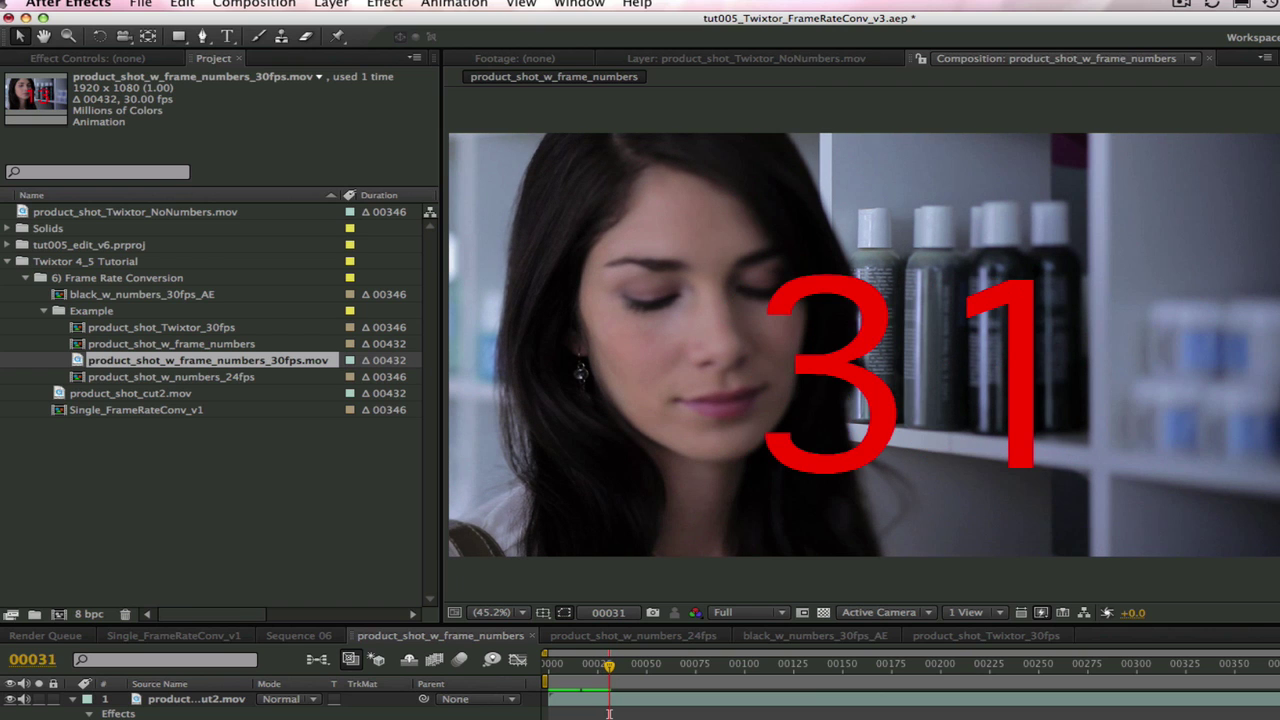
# Build a 24 fps comp from product_shot_w_frame_numbers_30fps, then open product_shot_w_numbers_24fps.
pyautogui.moveTo(609, 713); pyautogui.dragTo(530, 627)
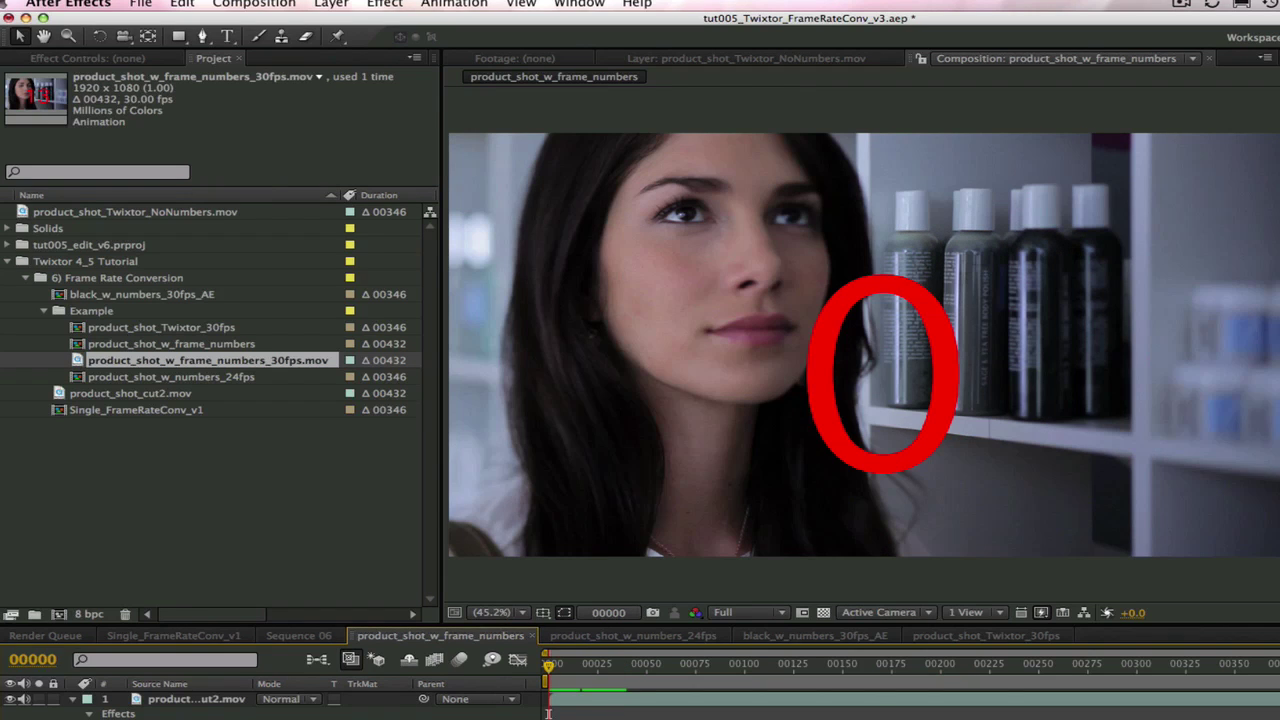
pyautogui.moveTo(548, 713); pyautogui.dragTo(577, 713)
pyautogui.moveTo(80, 362); pyautogui.dragTo(57, 606)
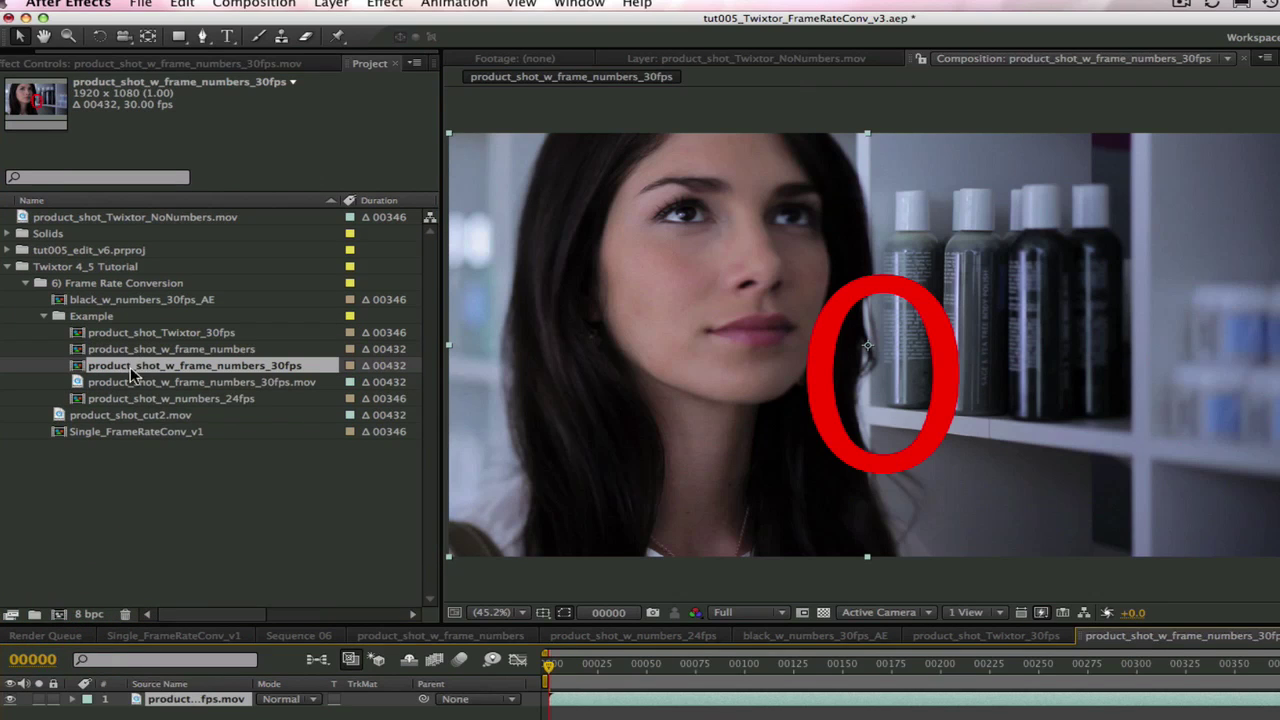
pyautogui.rightClick(112, 370)
pyautogui.click(128, 375)
pyautogui.doubleClick(766, 431)
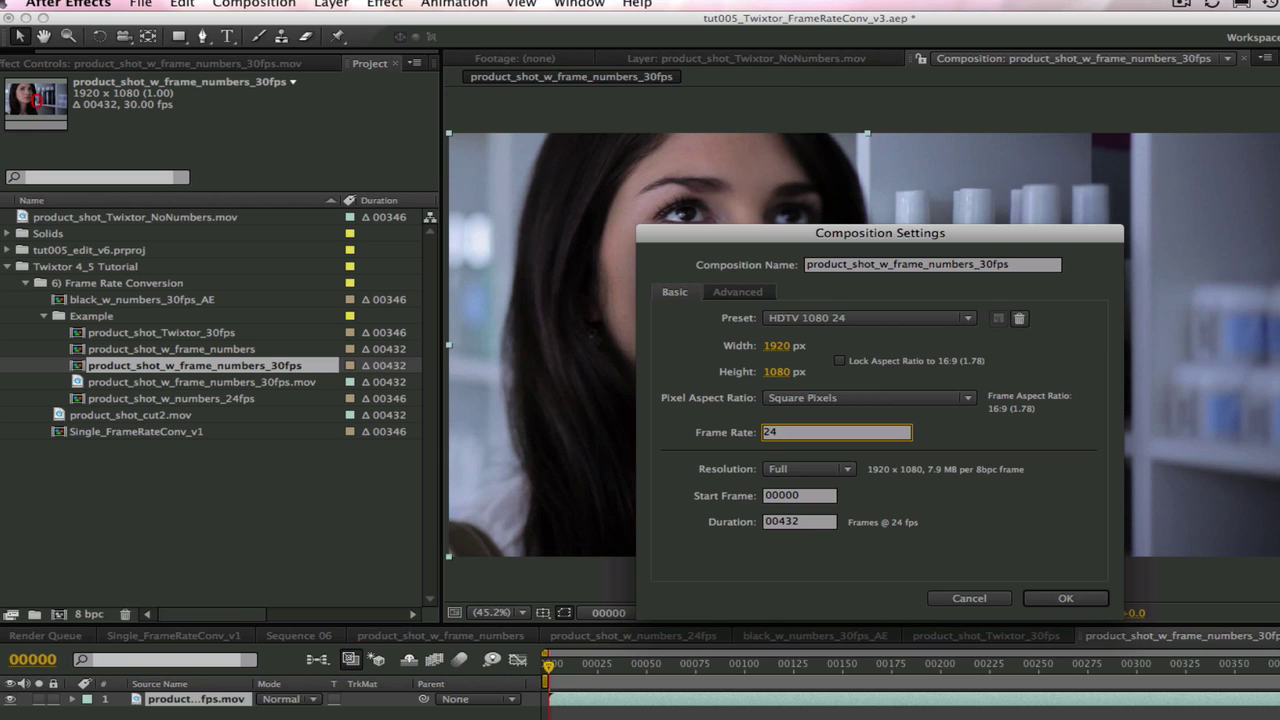
pyautogui.click(1066, 598)
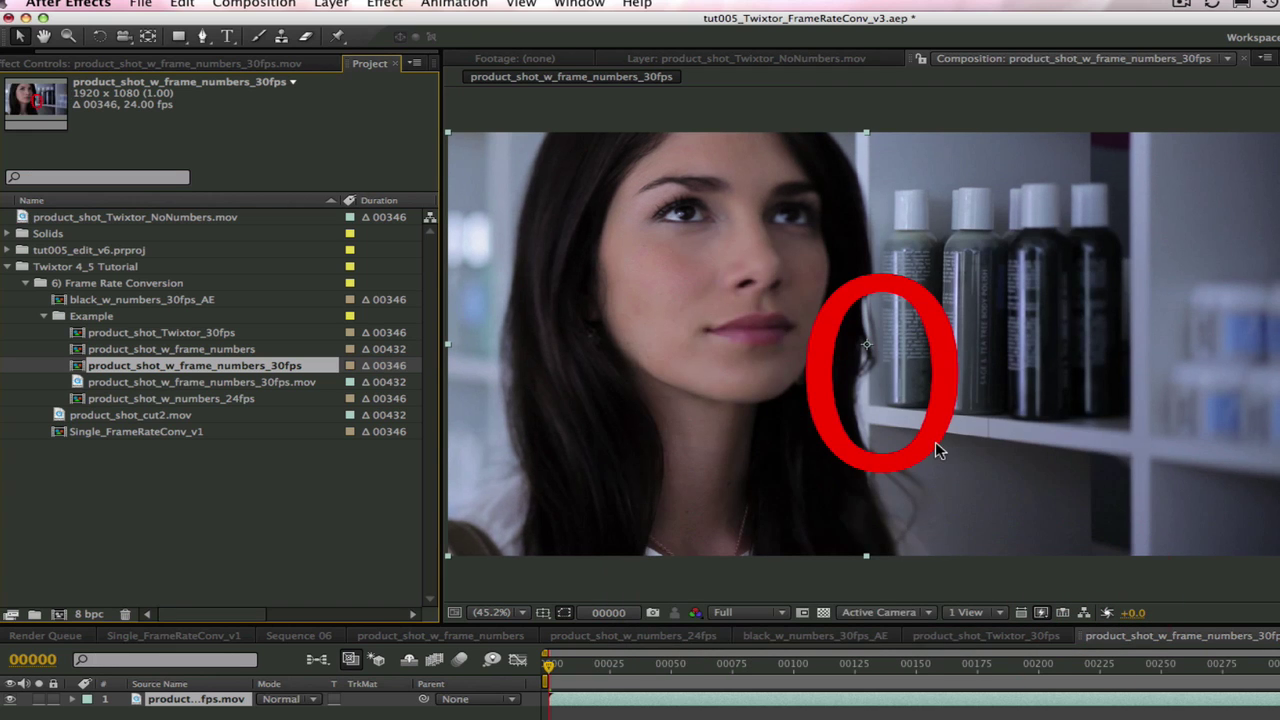
pyautogui.doubleClick(140, 399)
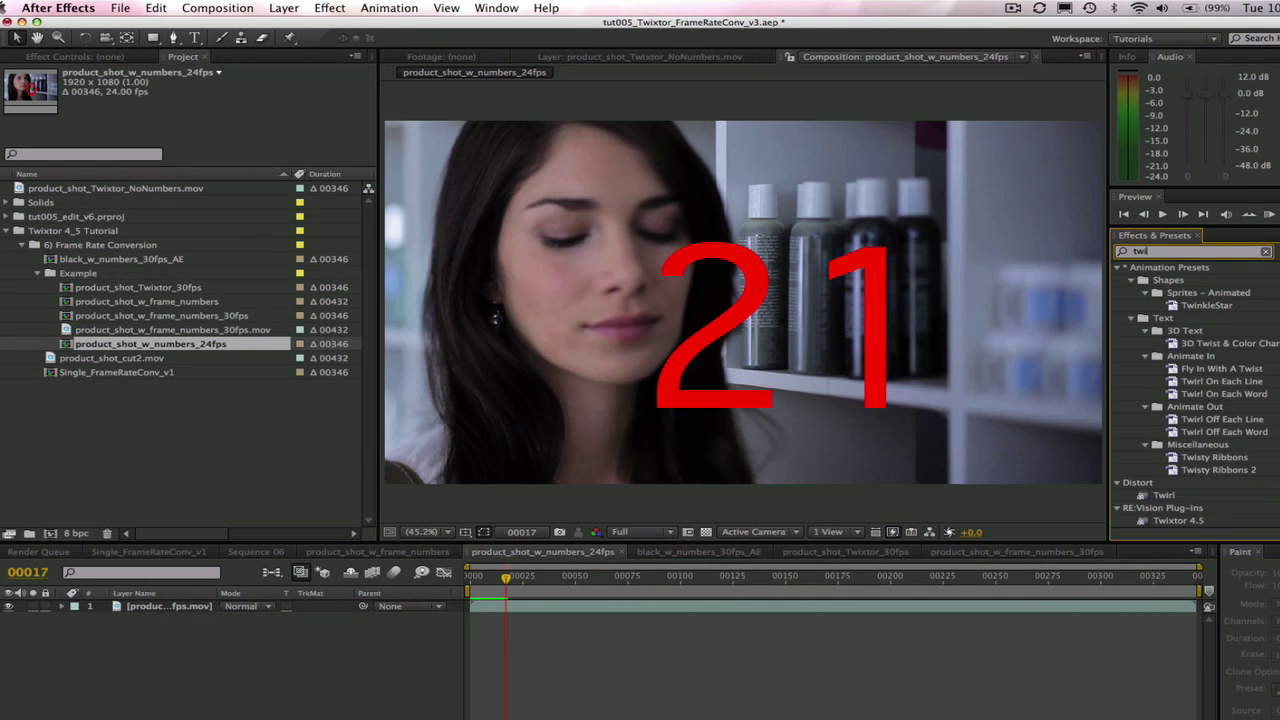
# Apply Twixtor 4.5 to the 30fps numbered comp with a 30 input frame rate, checking its comp settings.
pyautogui.write('x')
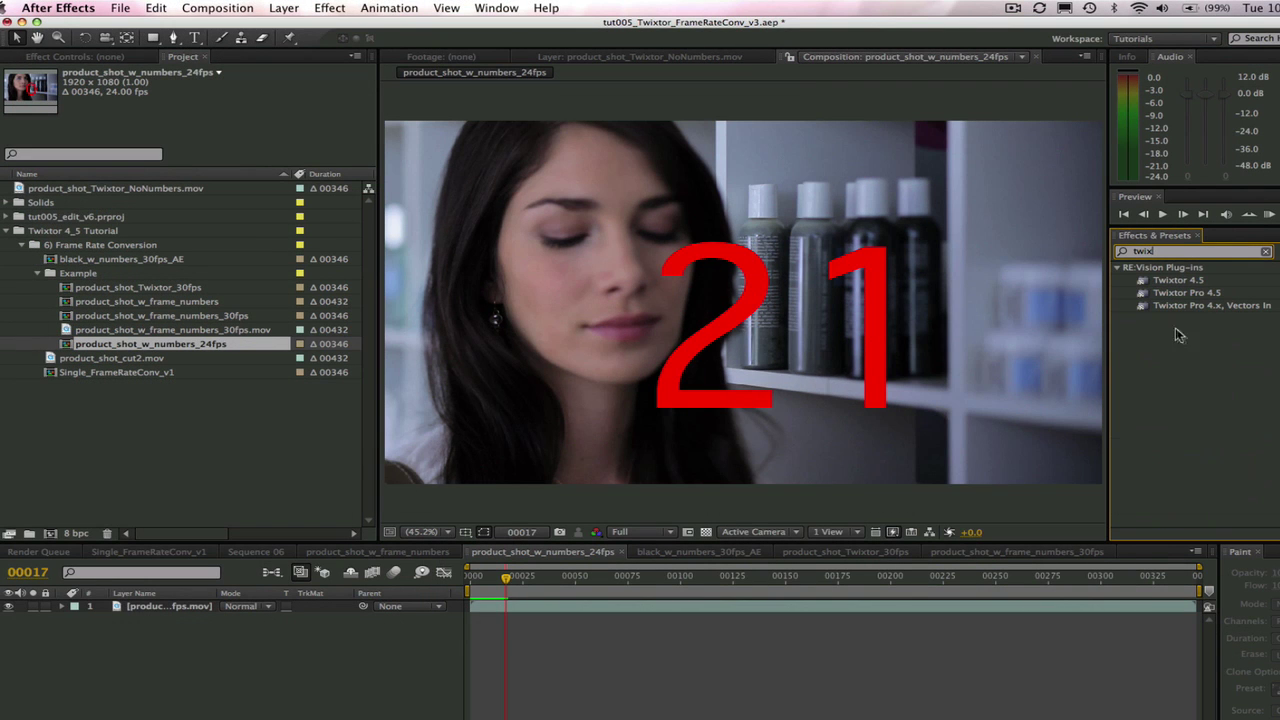
pyautogui.click(1180, 280)
pyautogui.click(193, 190)
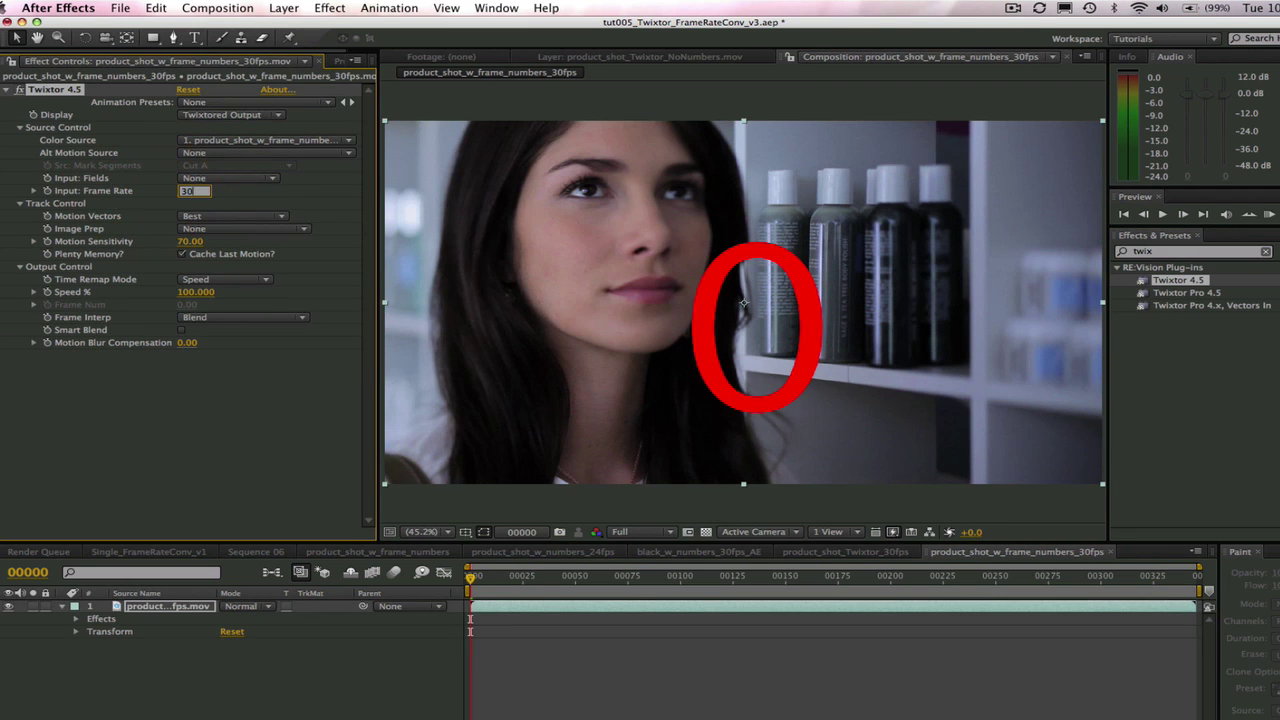
pyautogui.rightClick(128, 318)
pyautogui.click(171, 320)
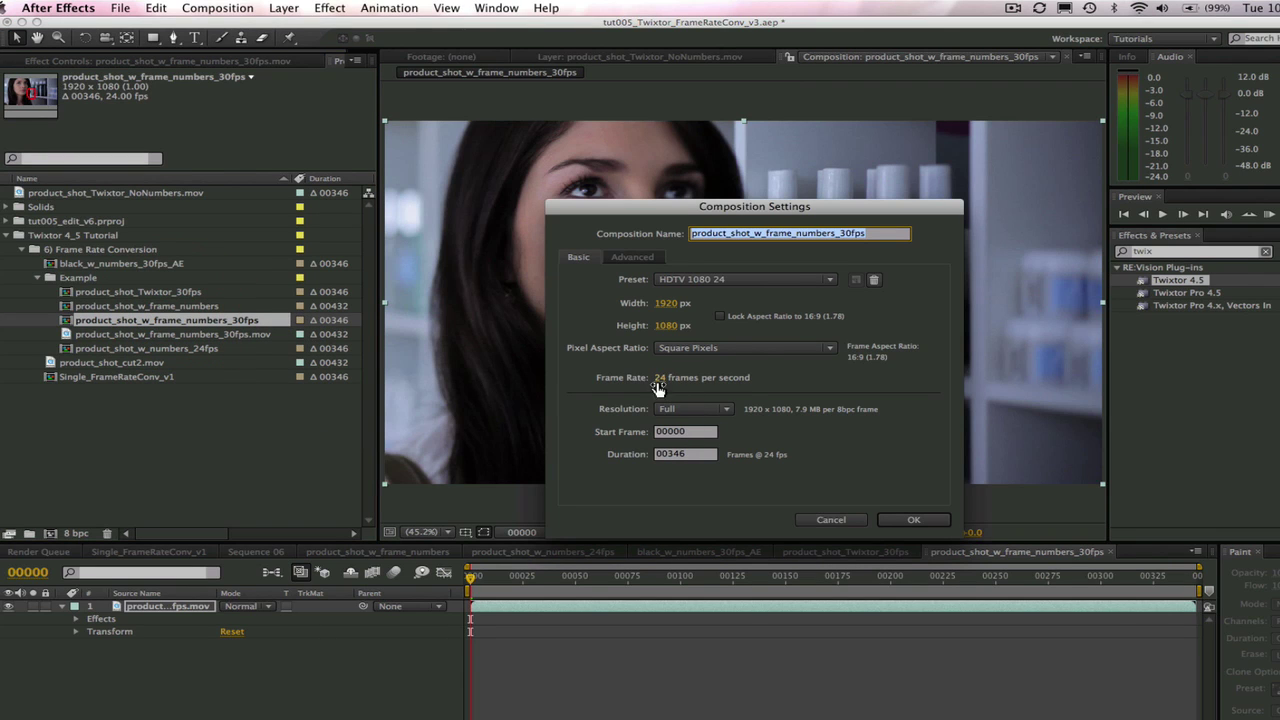
pyautogui.click(920, 521)
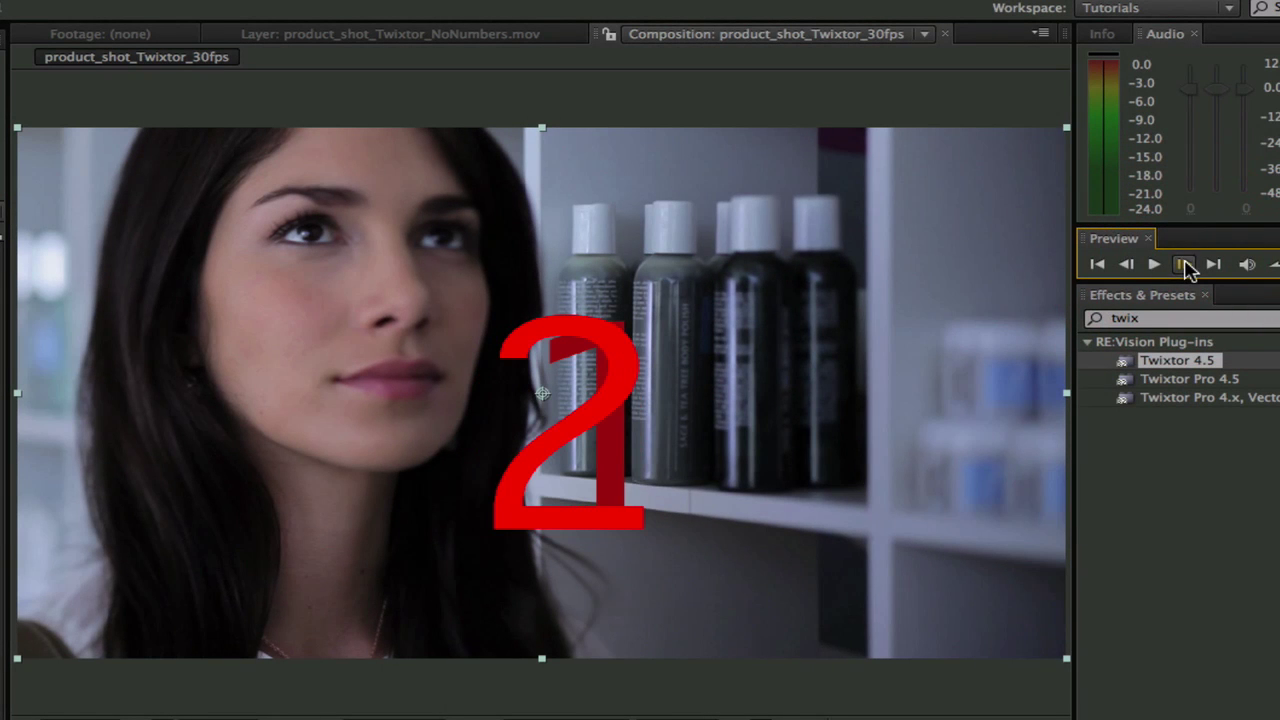
# Step frame by frame to inspect the blended frames, then return to frame 6.
pyautogui.click(1185, 265)
pyautogui.click(1185, 265)
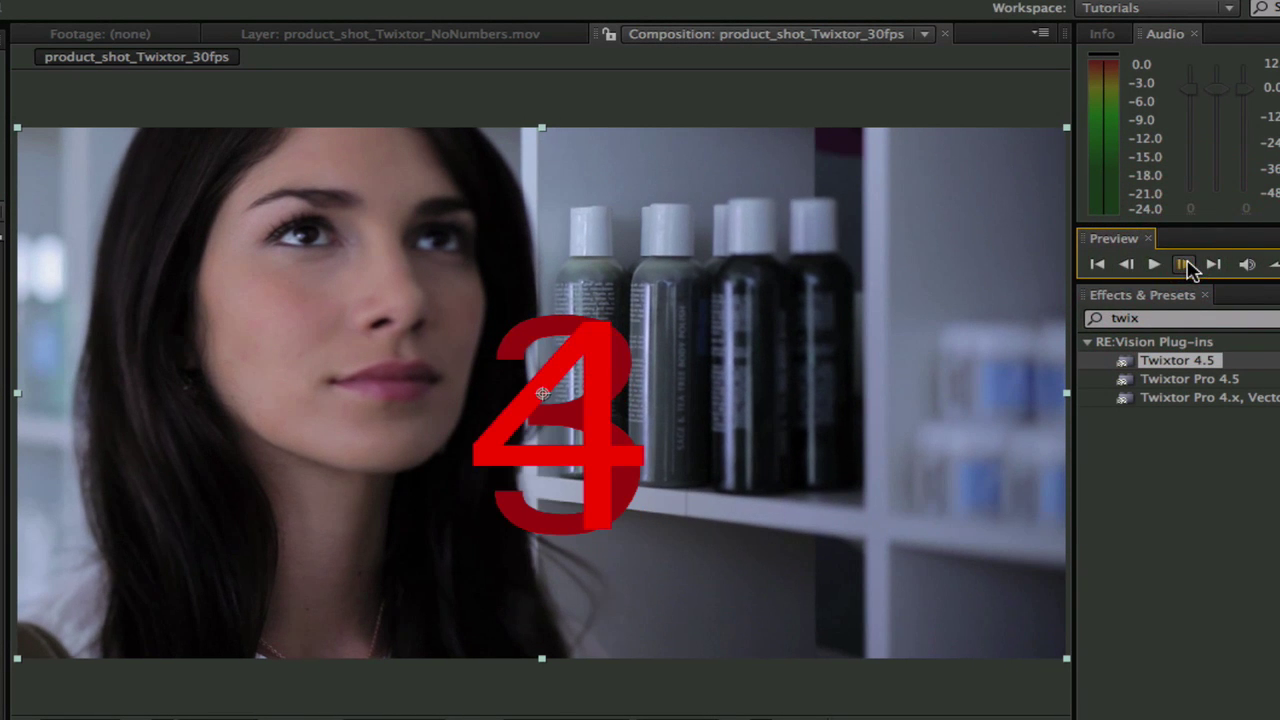
pyautogui.click(1185, 265)
pyautogui.click(1185, 265)
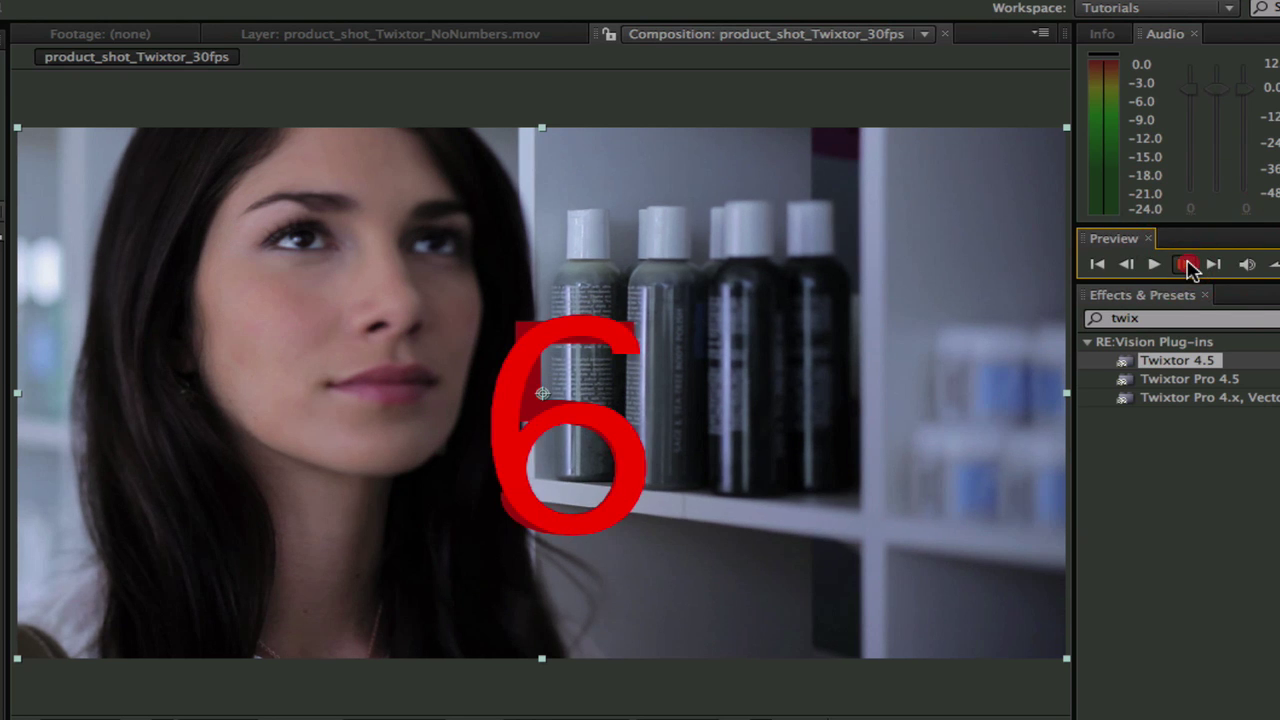
pyautogui.click(1185, 265)
pyautogui.click(1185, 265)
pyautogui.click(1185, 265)
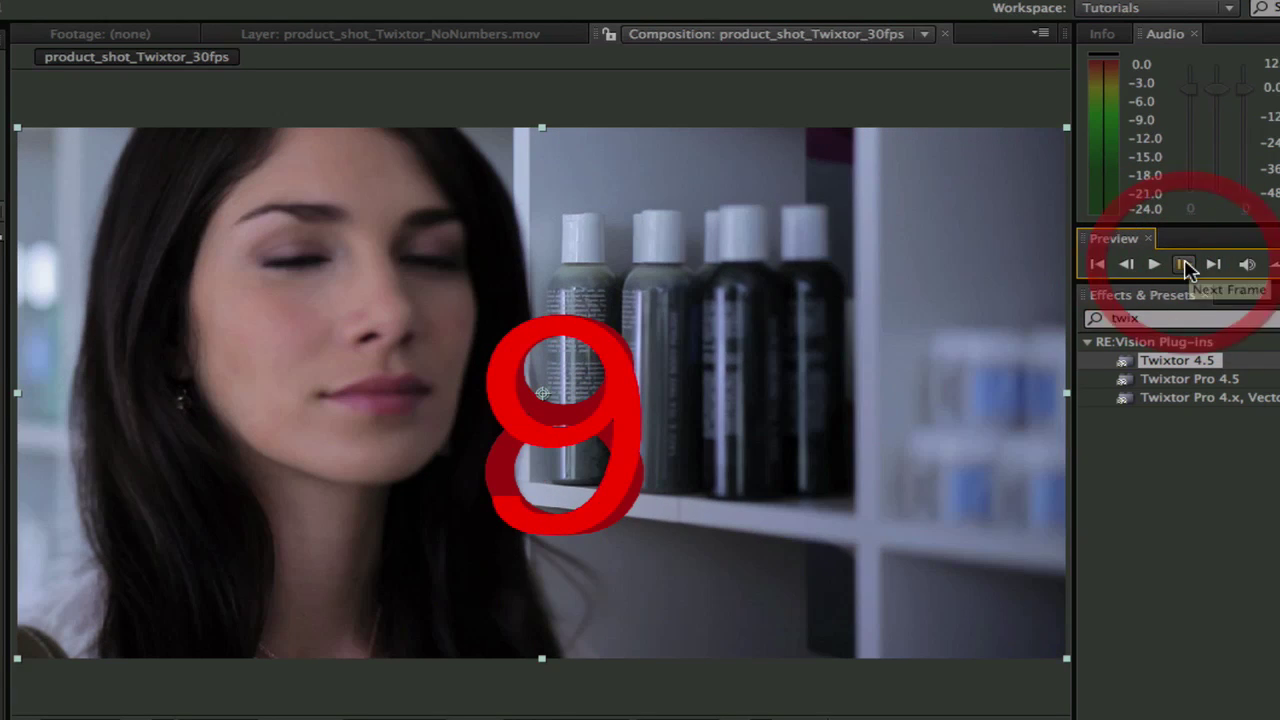
pyautogui.click(1185, 265)
pyautogui.click(1185, 265)
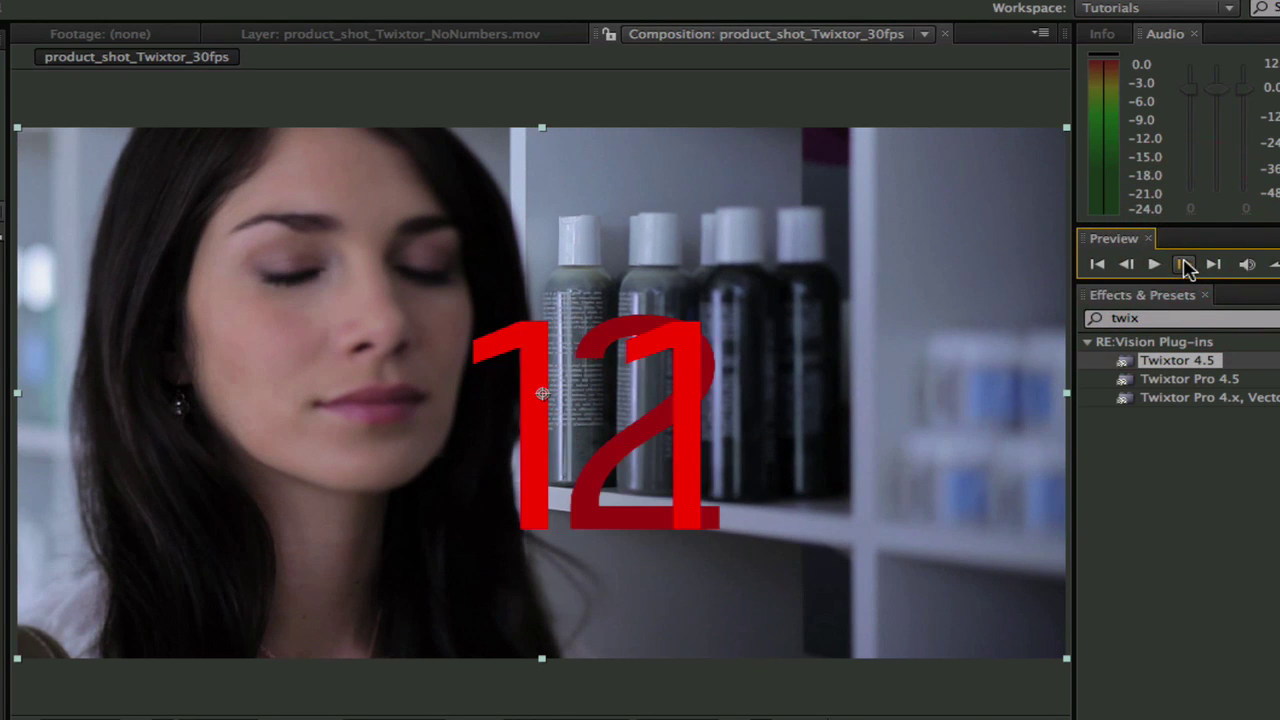
pyautogui.click(1185, 265)
pyautogui.click(1185, 265)
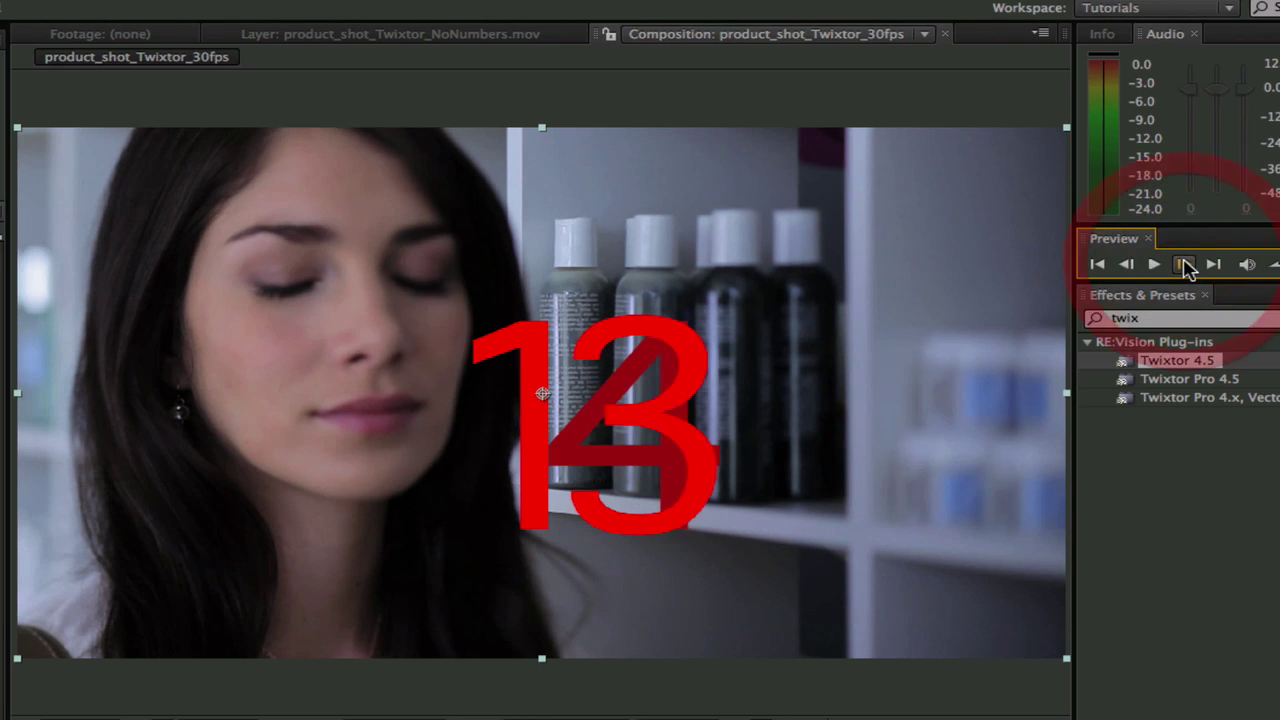
pyautogui.click(1185, 265)
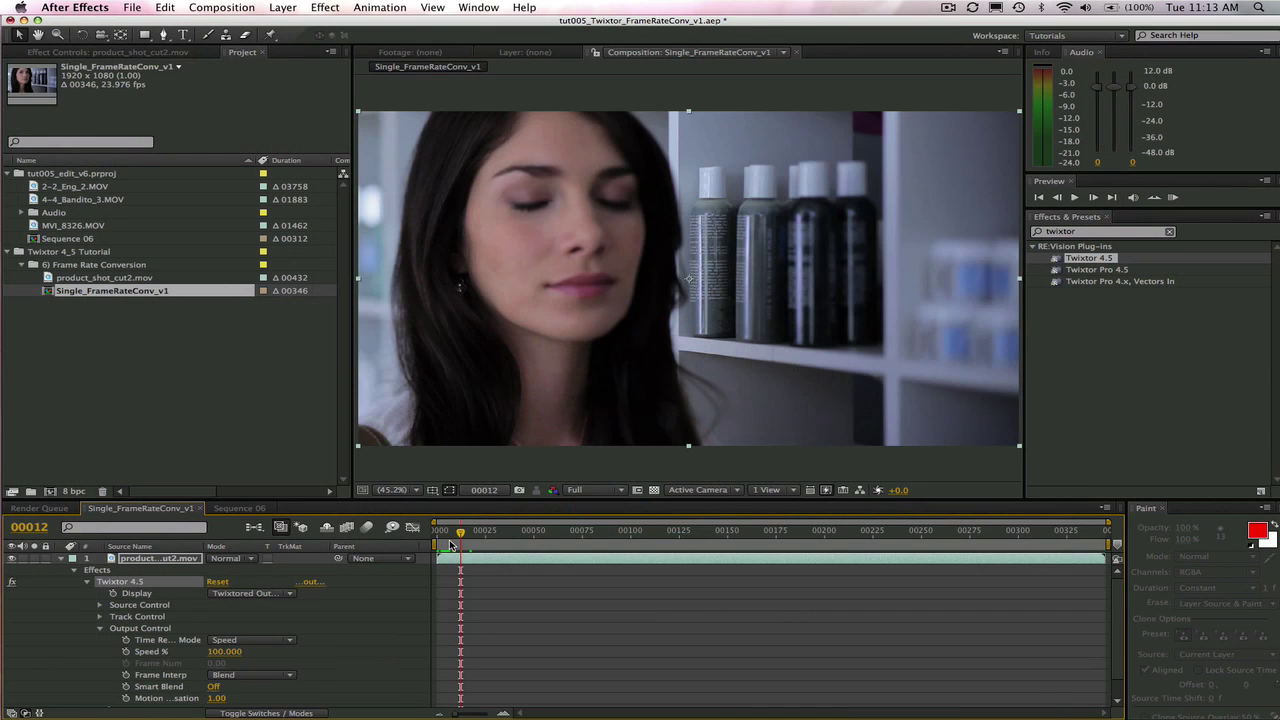
pyautogui.click(450, 545)
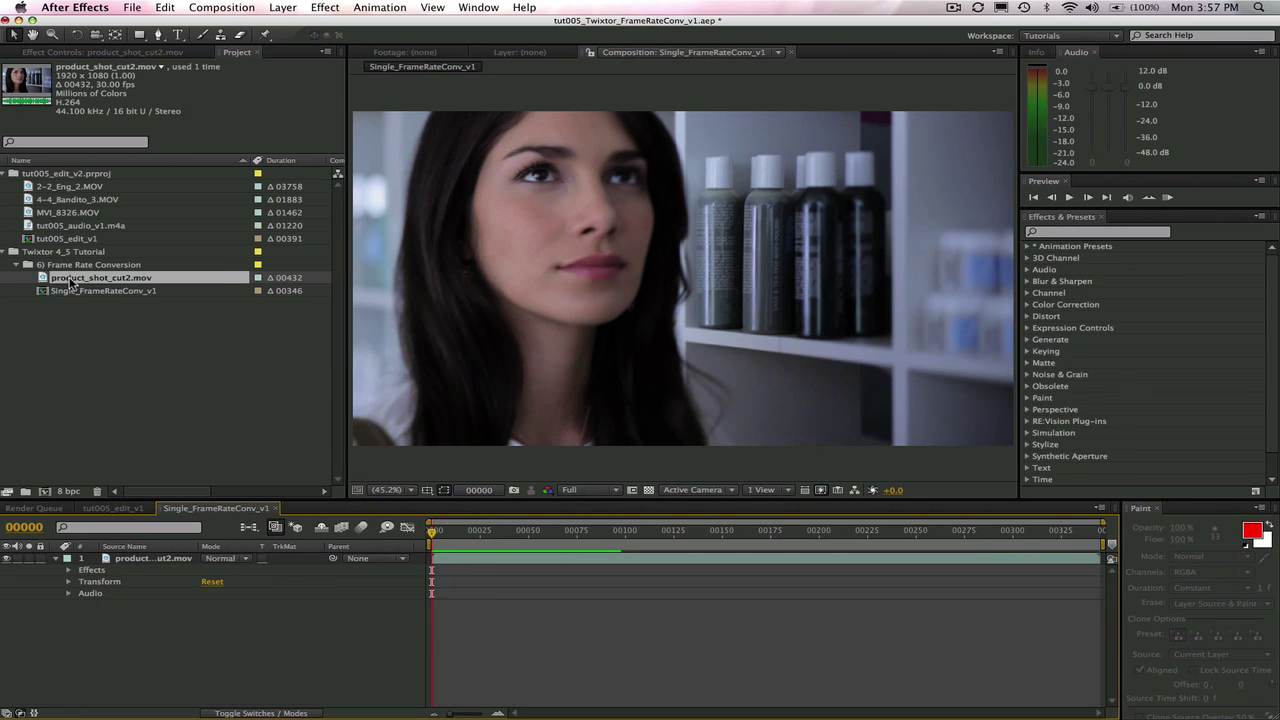
# Make a product_shot_cut2 comp from product_shot_cut2.mov running at 24 (23.976) fps for 346 frames.
pyautogui.click(70, 280)
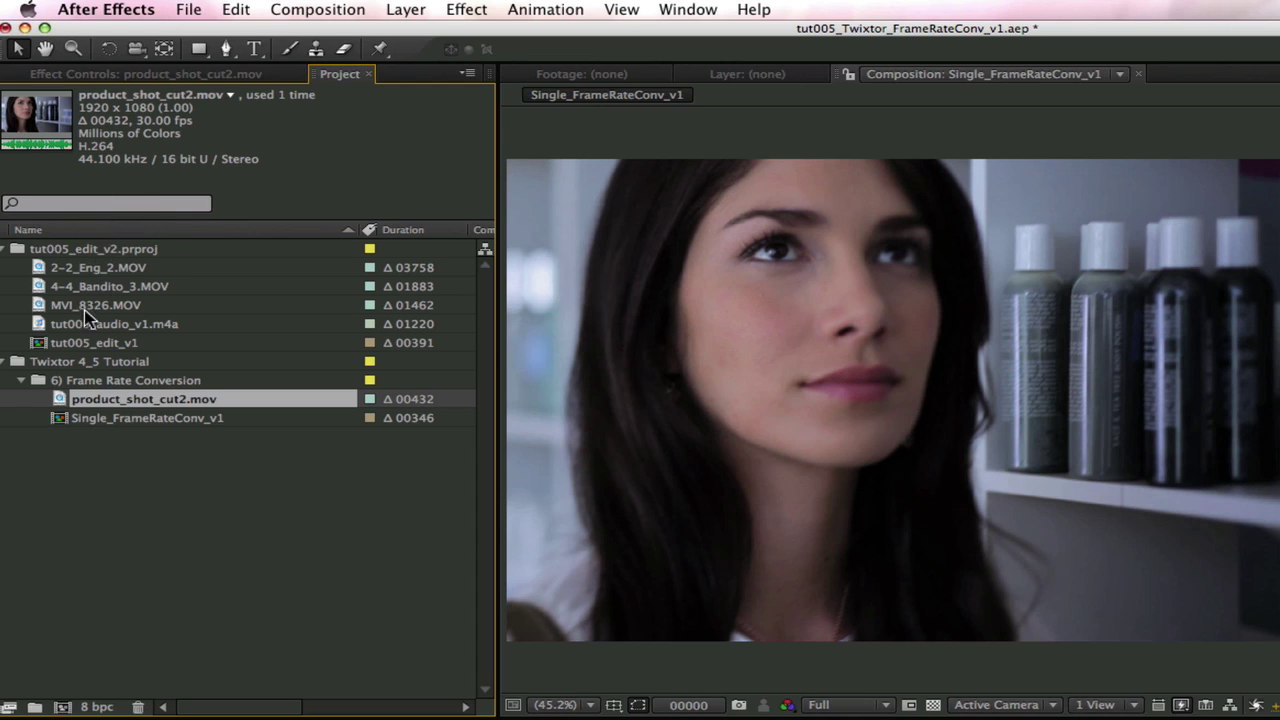
pyautogui.moveTo(50, 399); pyautogui.dragTo(62, 707)
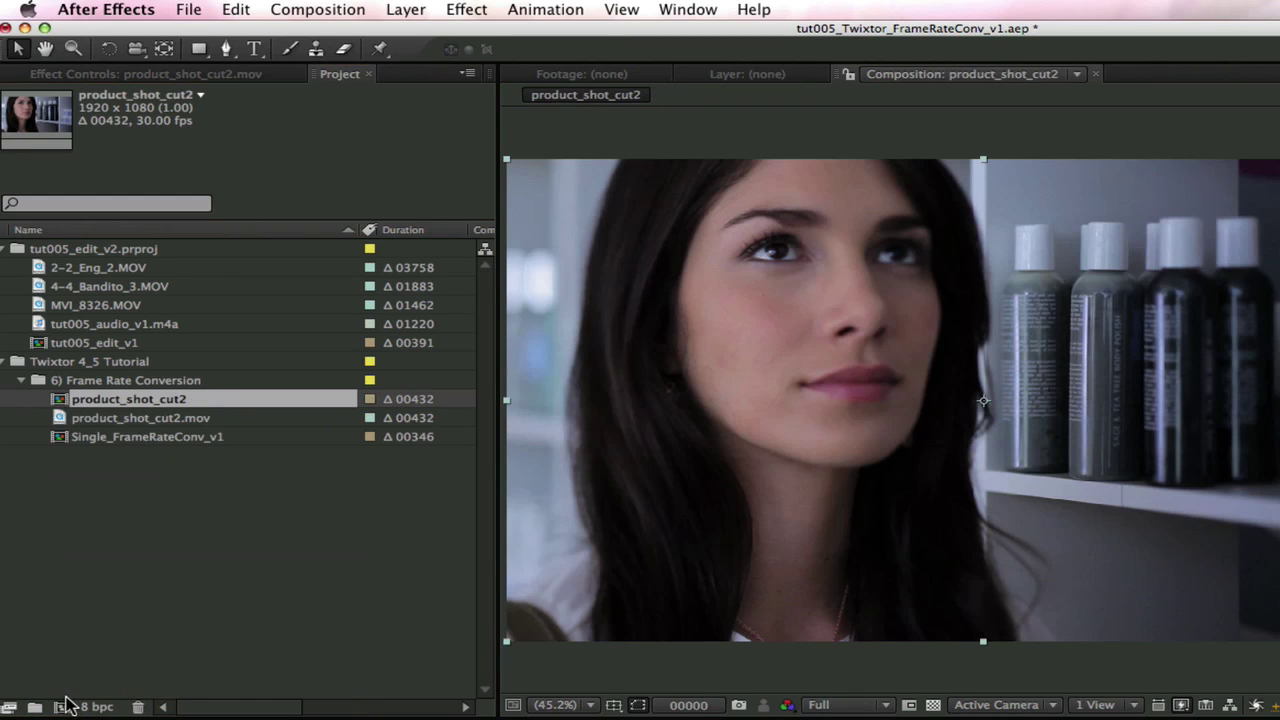
pyautogui.rightClick(126, 399)
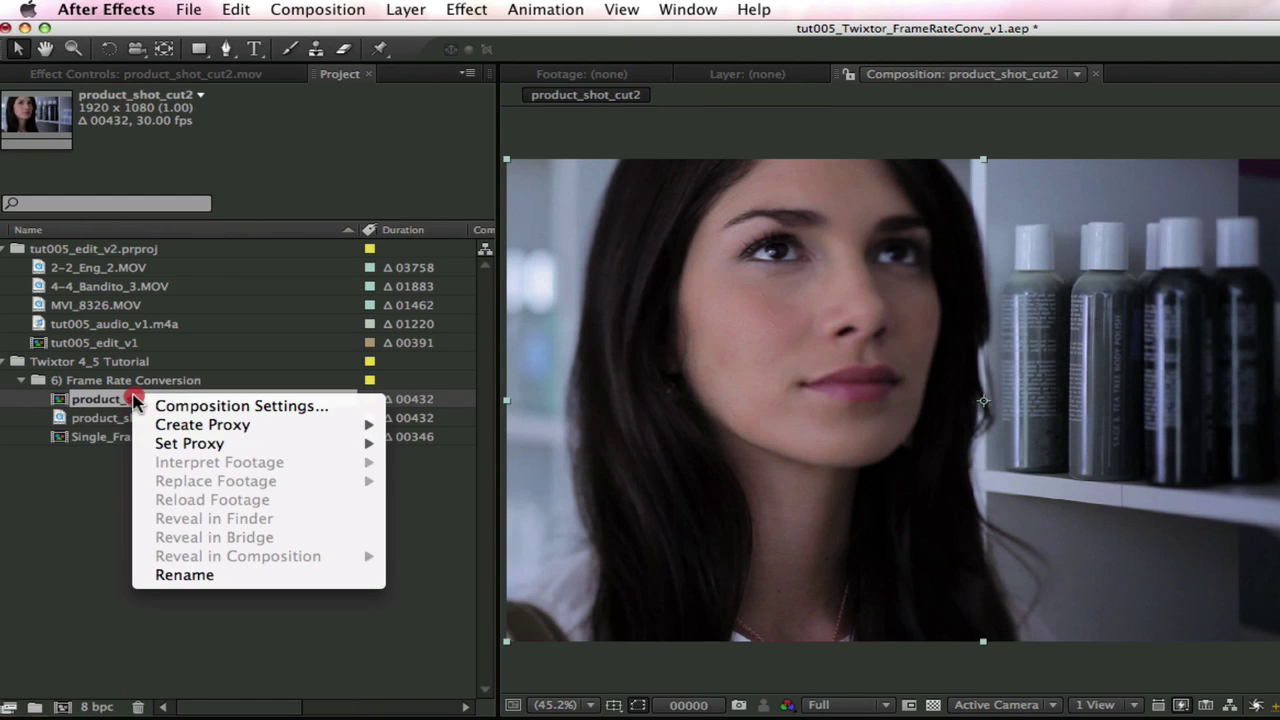
pyautogui.click(205, 404)
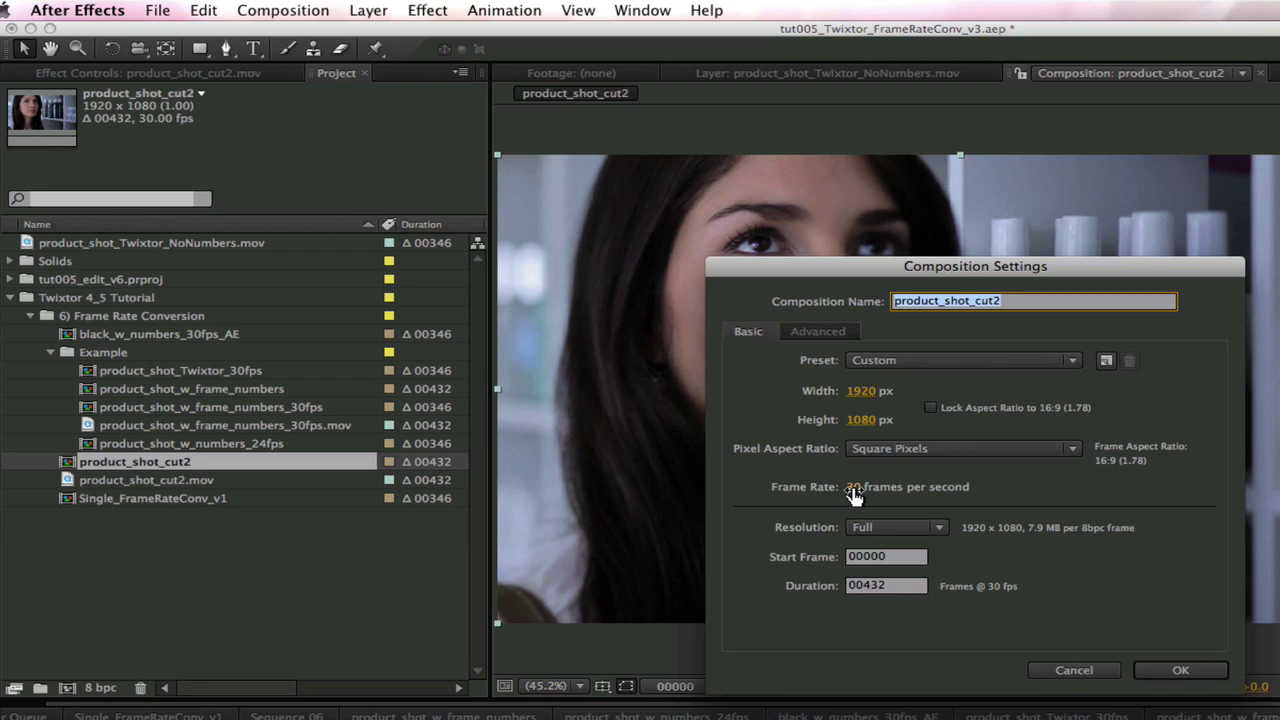
pyautogui.click(853, 490)
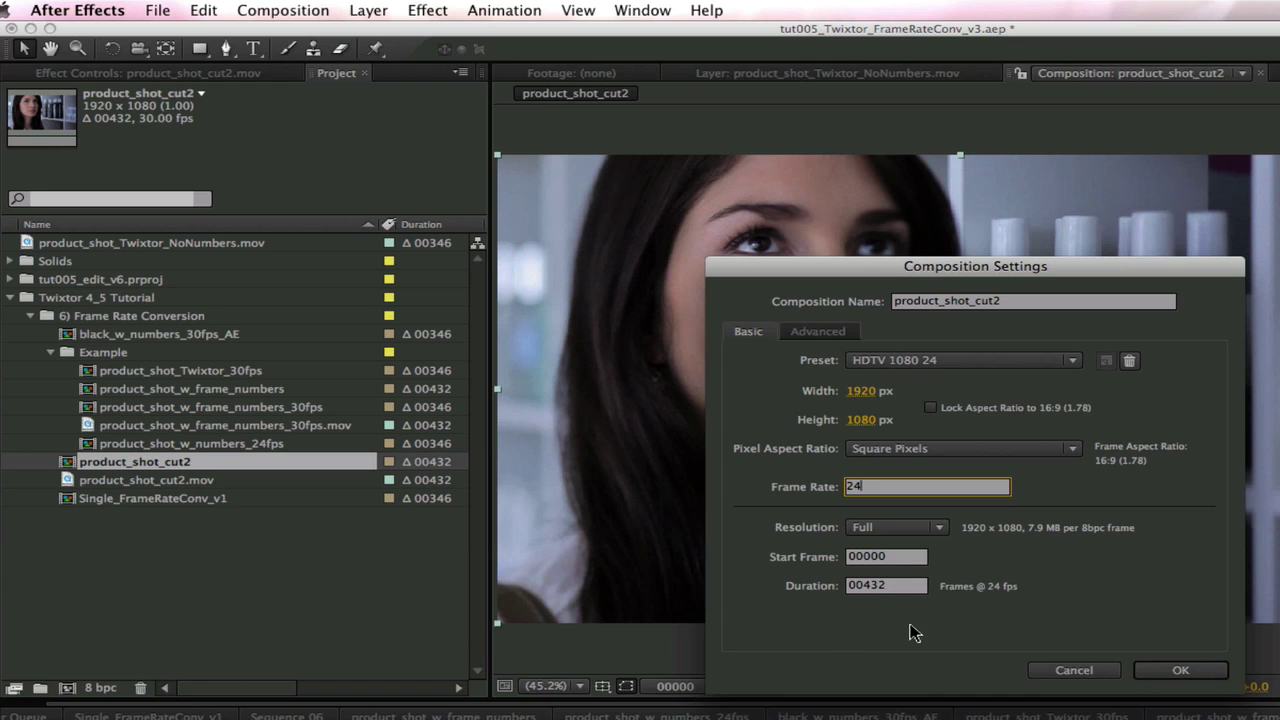
pyautogui.click(1190, 682)
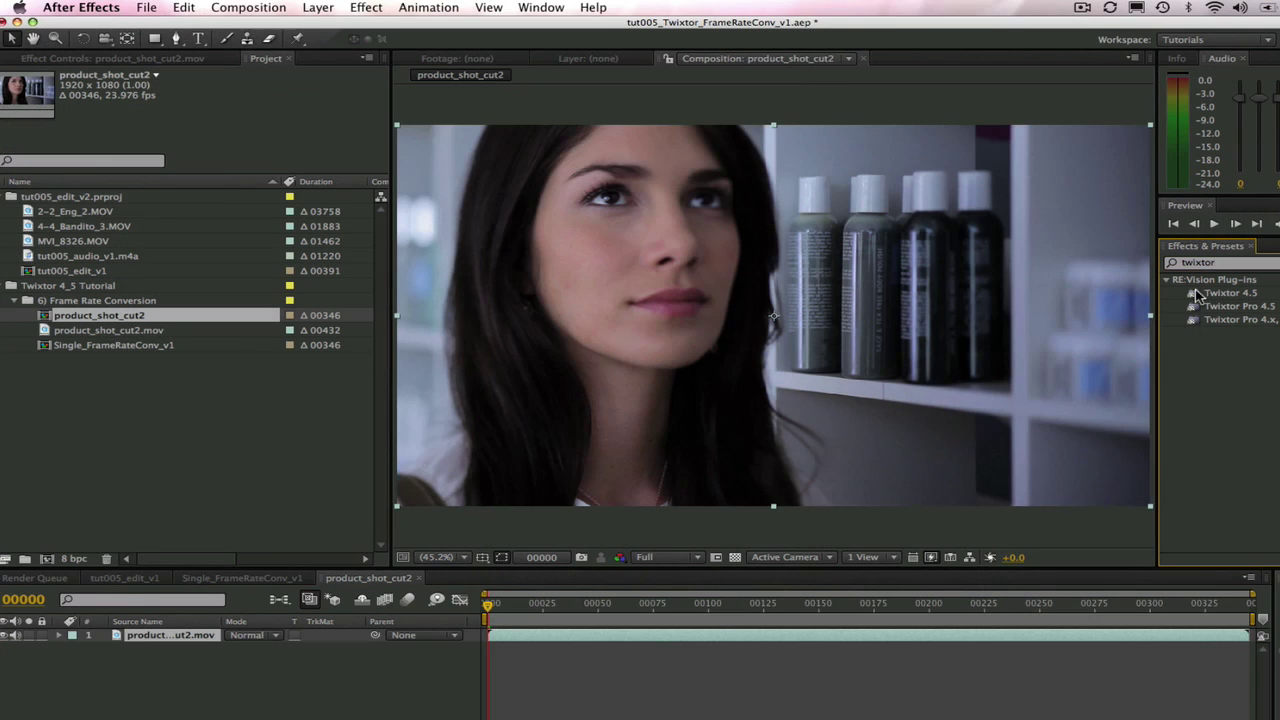
# Apply Twixtor 4.5 to the product_shot_cut2 layer with Input Frame Rate 30.
pyautogui.doubleClick(1200, 293)
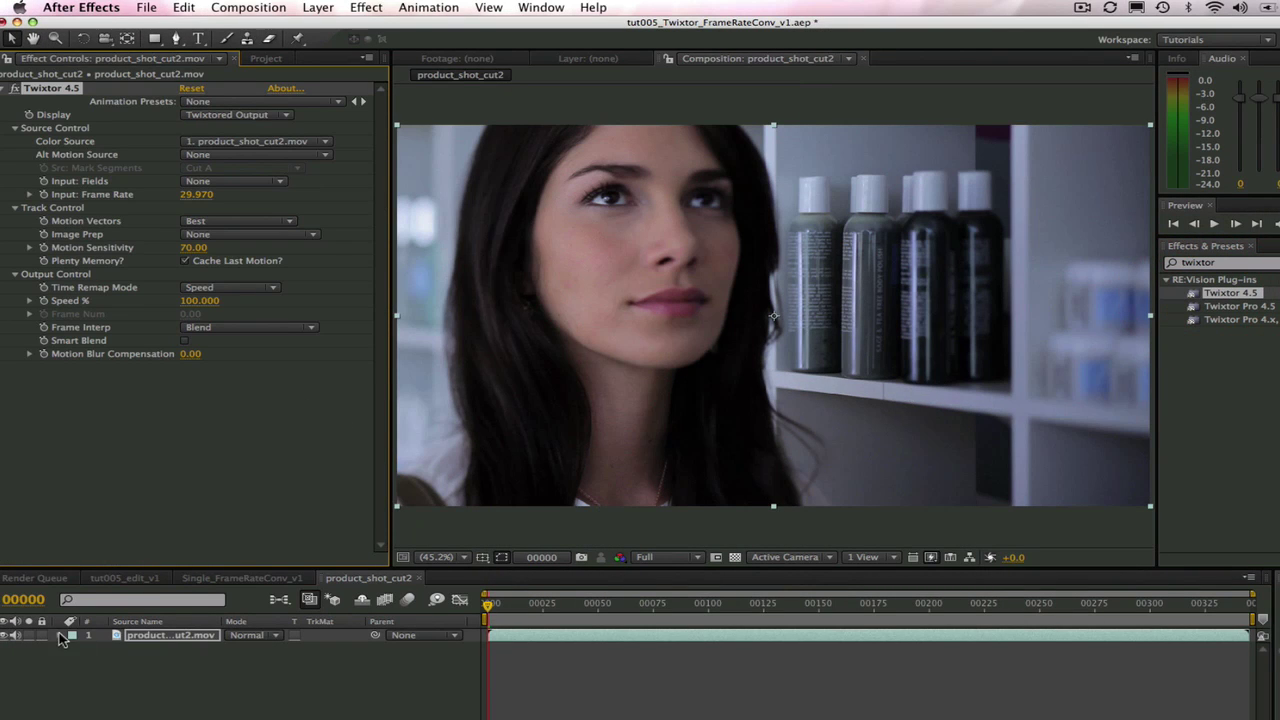
pyautogui.click(58, 635)
pyautogui.click(73, 648)
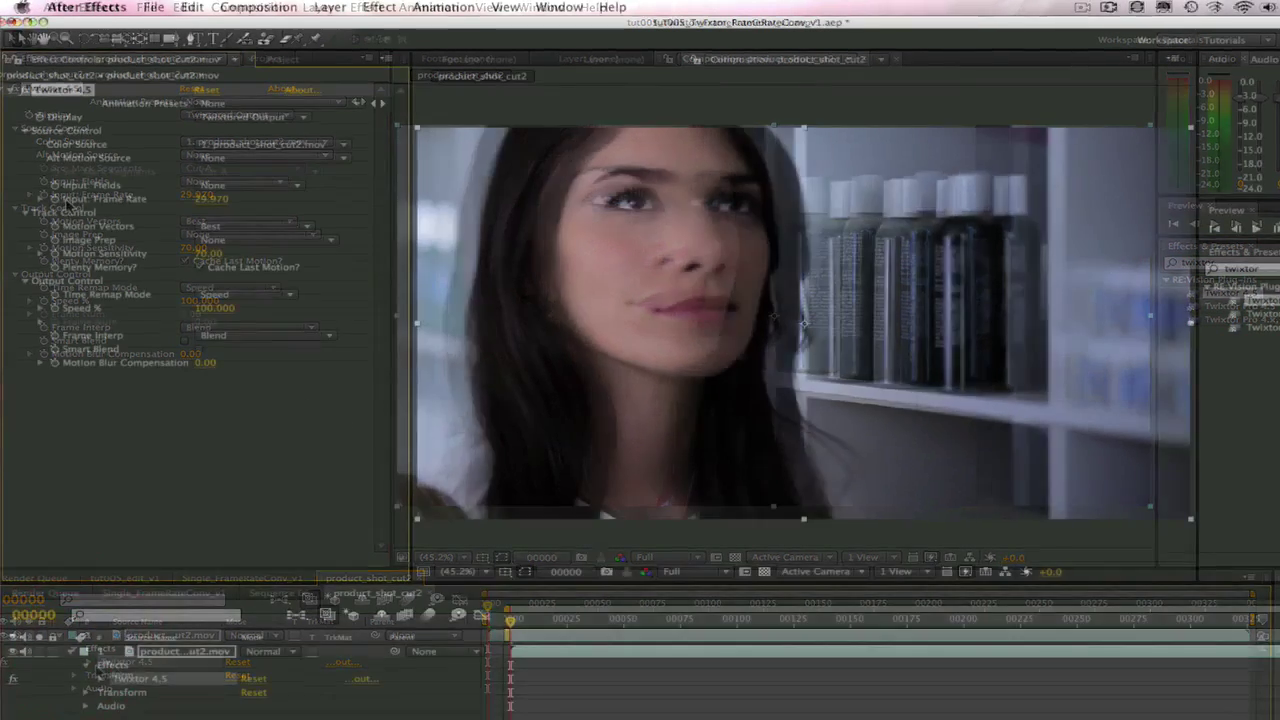
pyautogui.click(212, 199)
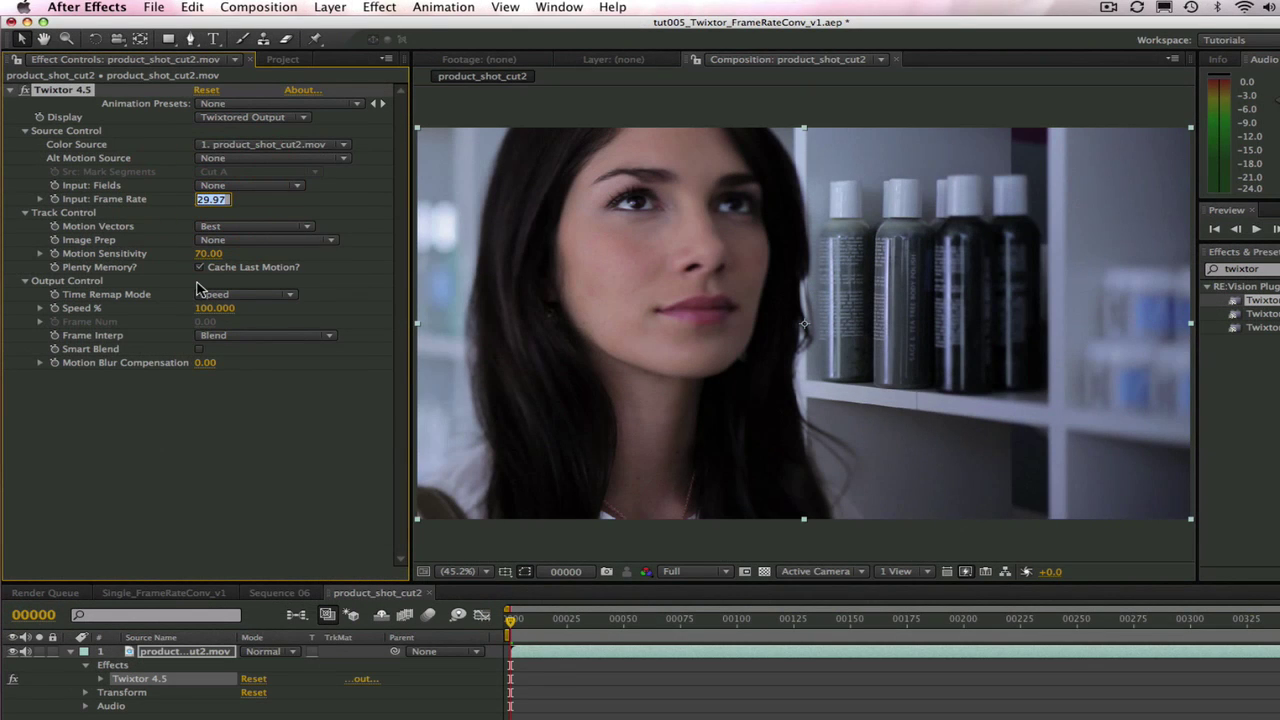
pyautogui.write('30')
pyautogui.press('Return')
# Check frames 171 and 192, then set Motion Blur Compensation to 10.
pyautogui.click(898, 628)
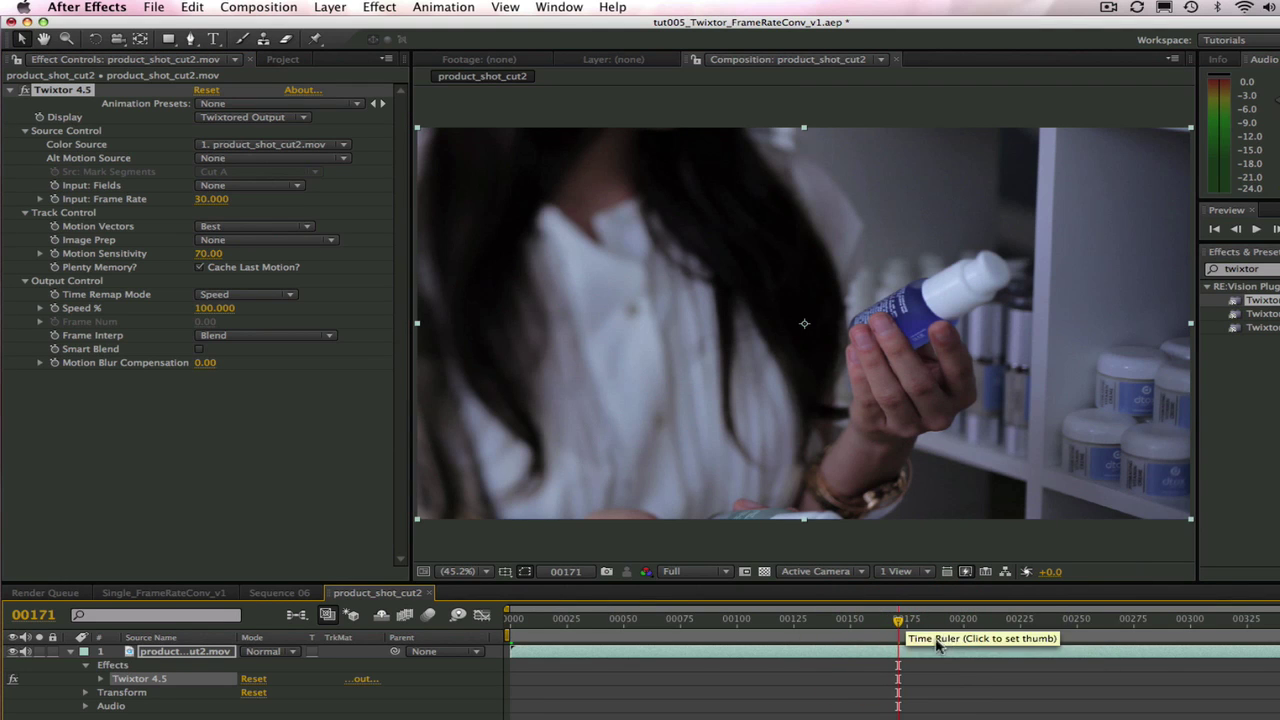
pyautogui.click(938, 653)
pyautogui.click(945, 625)
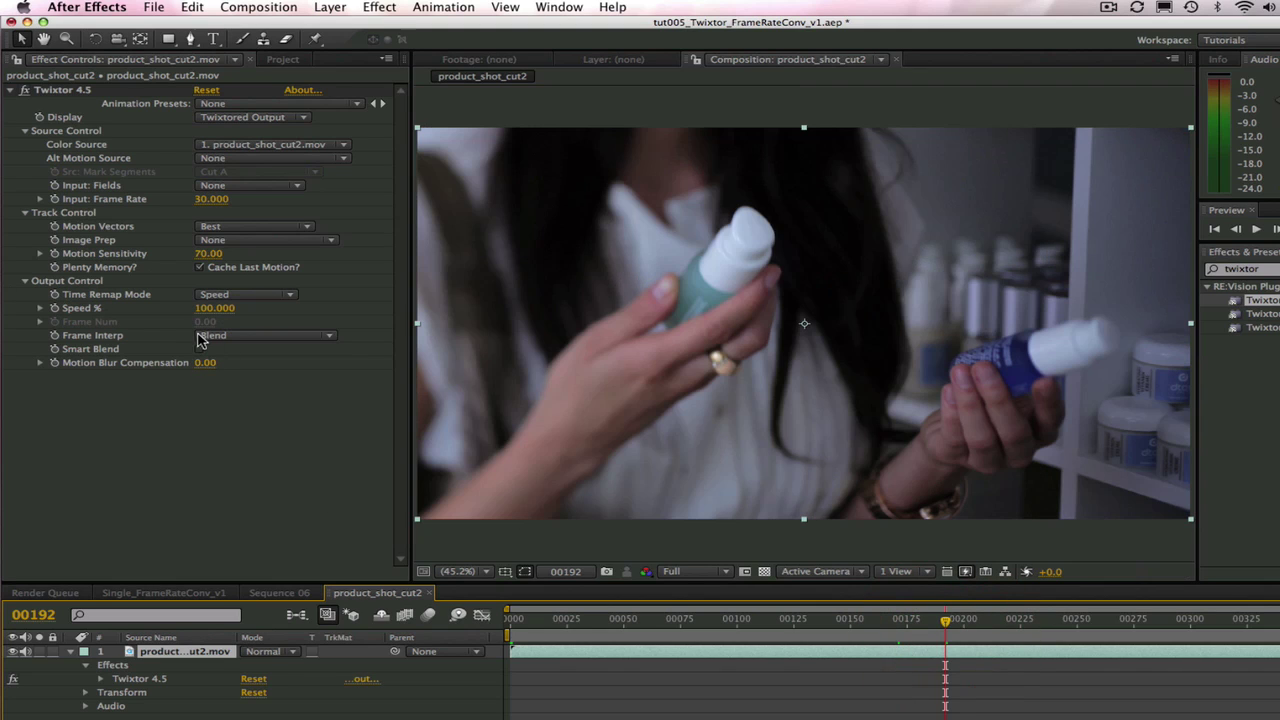
pyautogui.click(204, 364)
pyautogui.write('10')
pyautogui.press('Return')
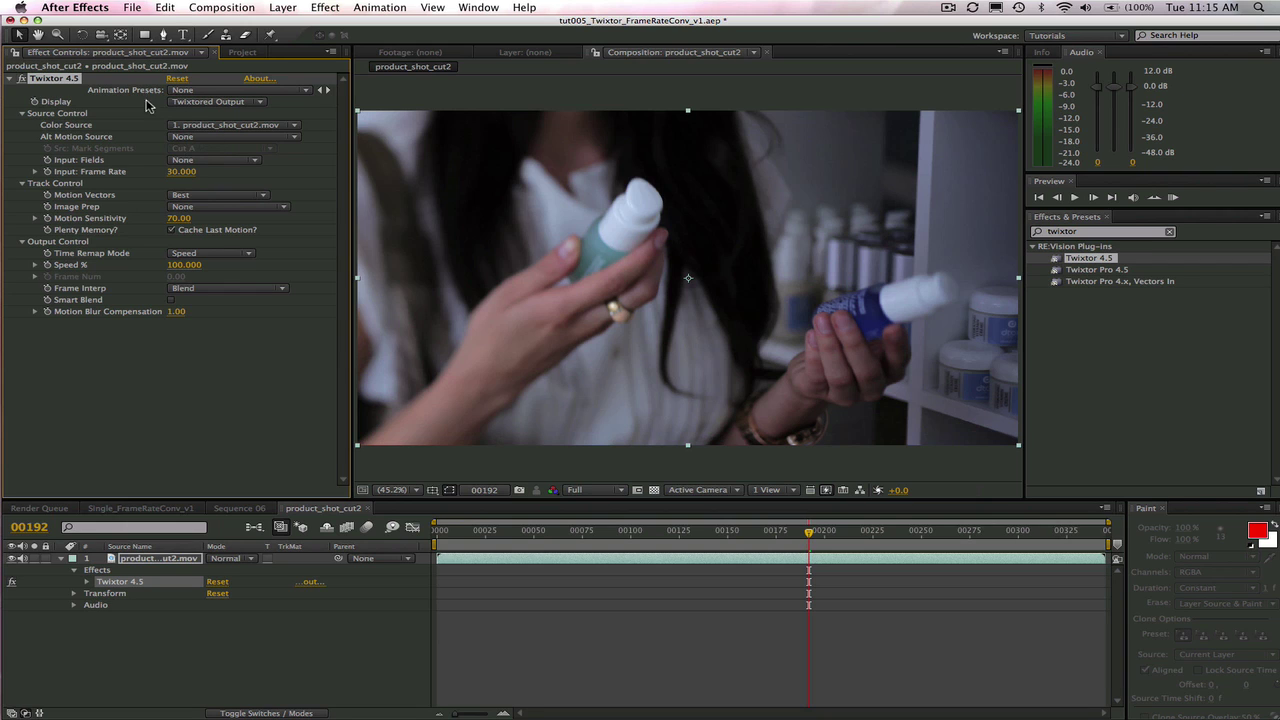
# Import tut005_edit_v7.prproj from the external drive's tutorials/Premiere folder with all sequences and audio.
pyautogui.click(238, 52)
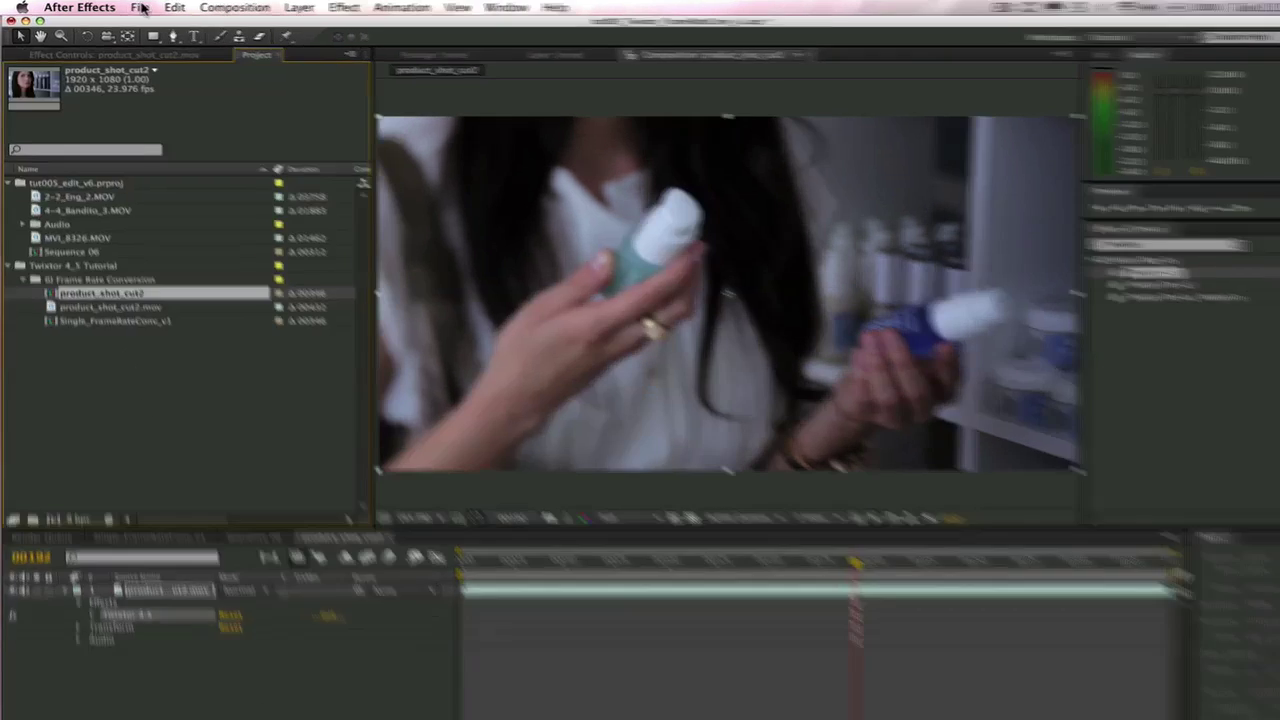
pyautogui.click(132, 7)
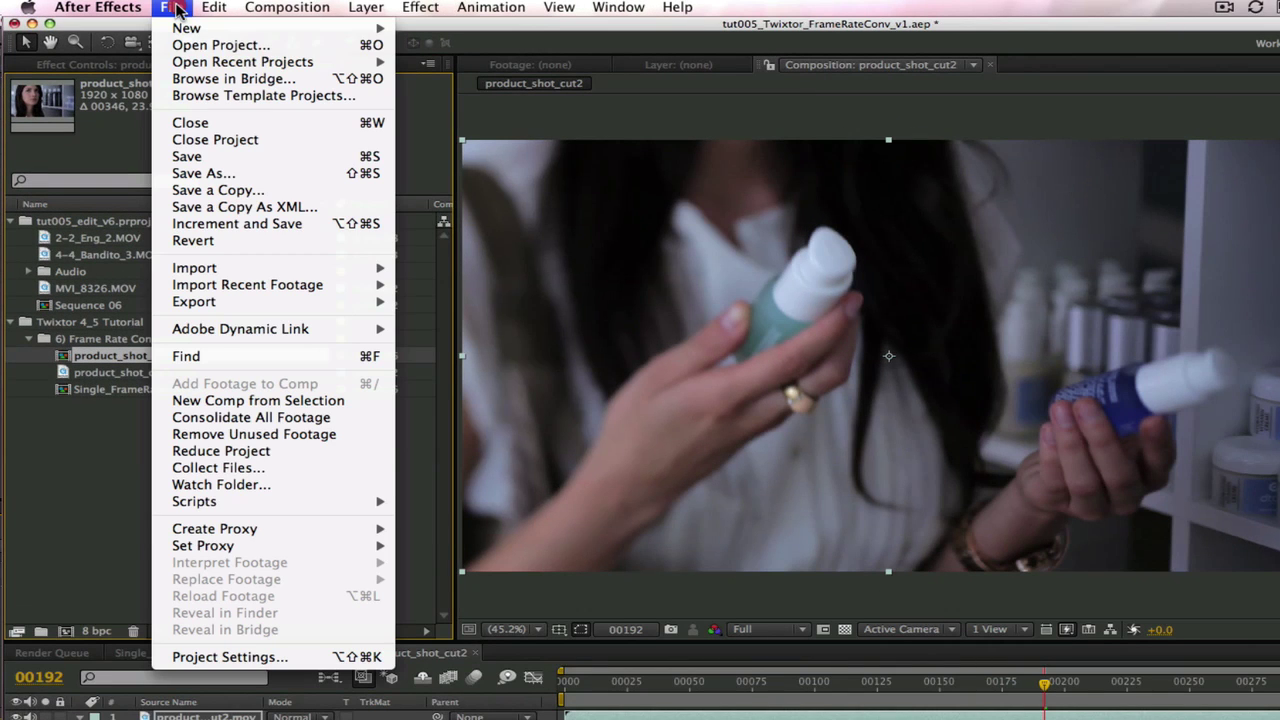
pyautogui.moveTo(320, 267)
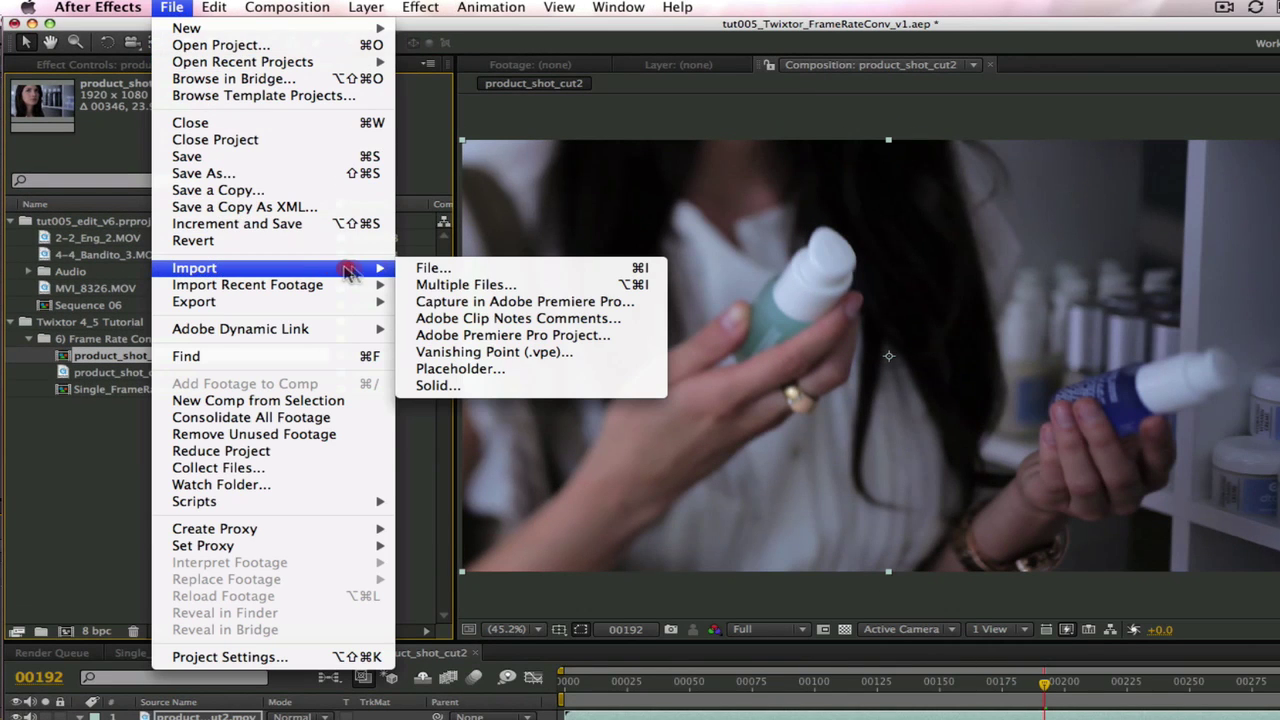
pyautogui.click(508, 338)
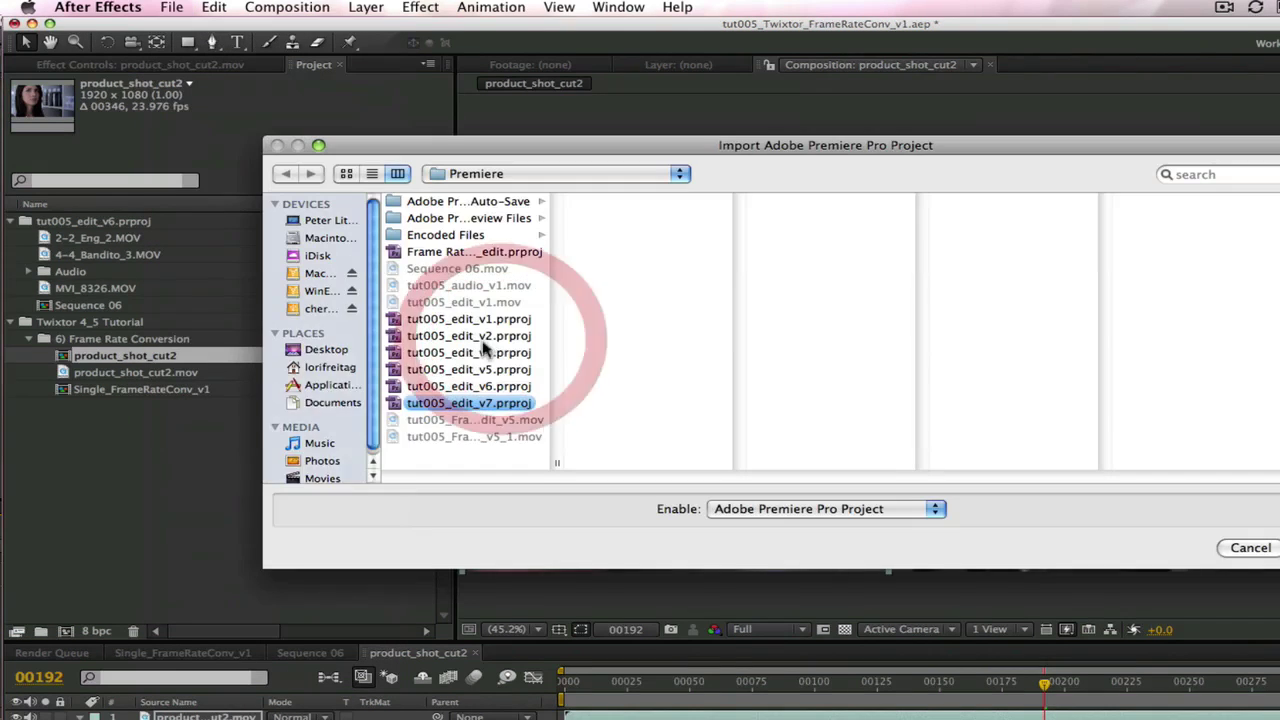
pyautogui.click(315, 273)
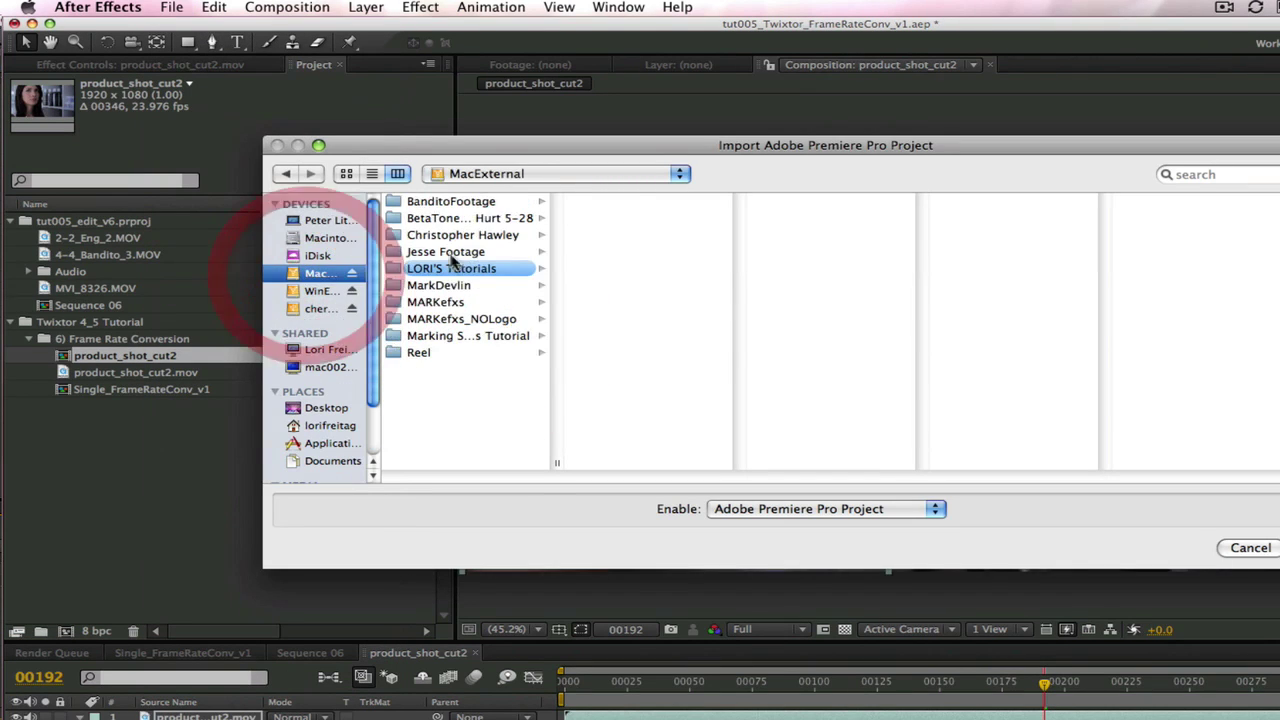
pyautogui.click(451, 268)
pyautogui.click(643, 322)
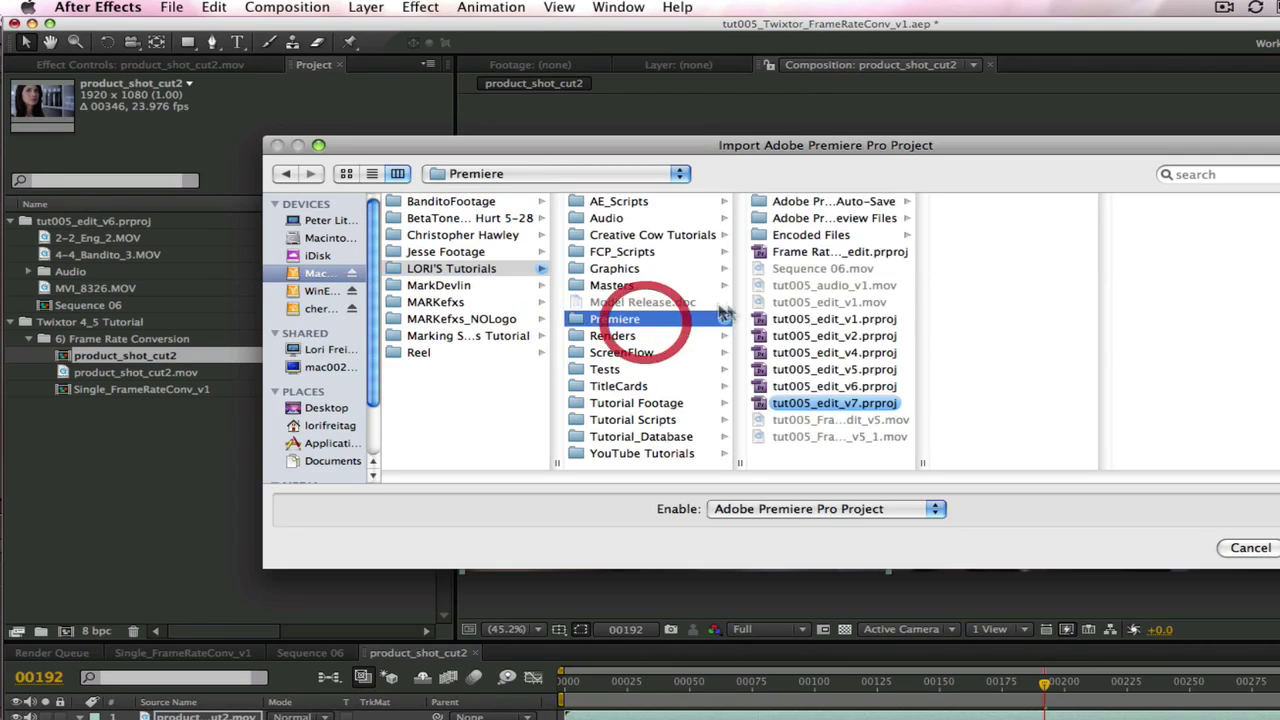
pyautogui.click(830, 403)
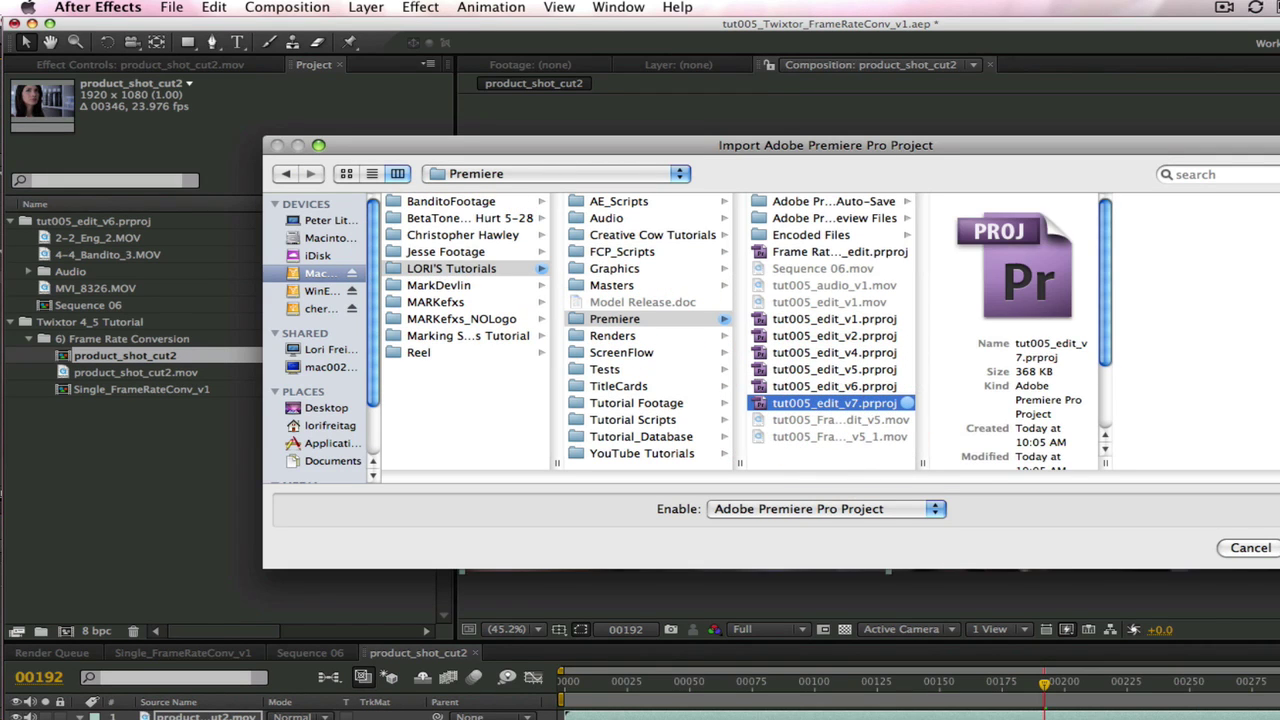
pyautogui.press('Return')
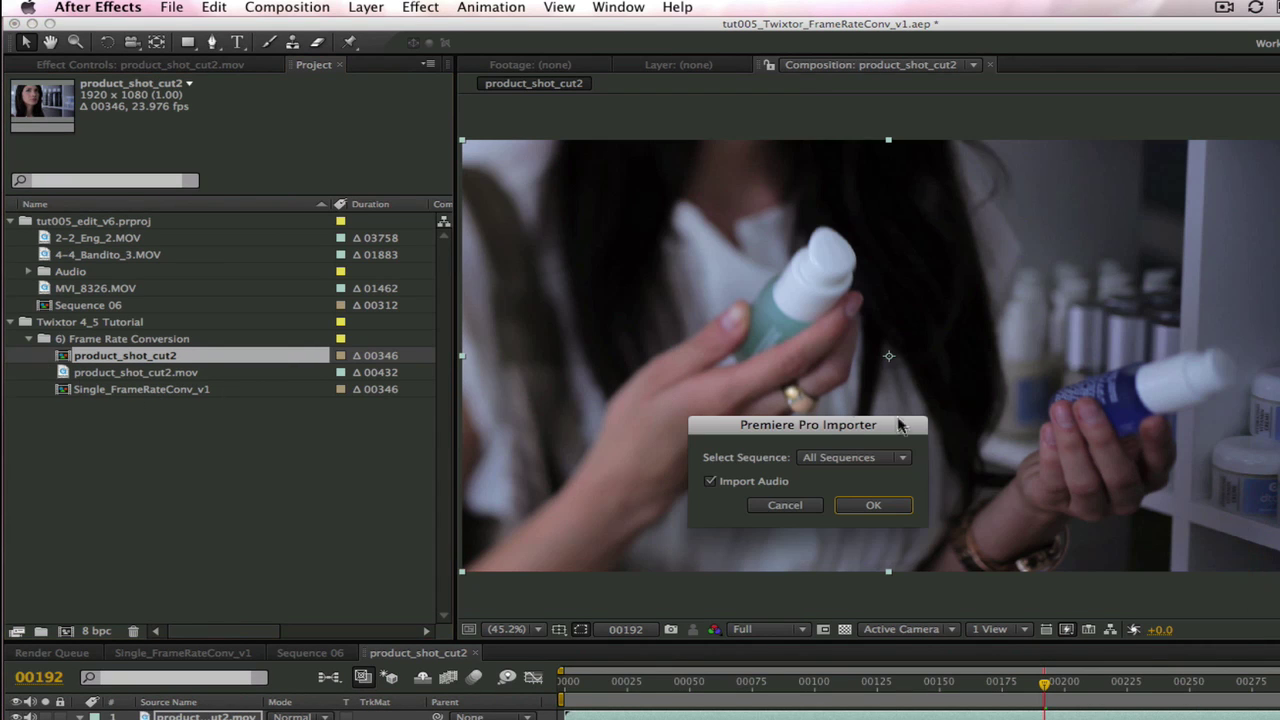
pyautogui.click(873, 505)
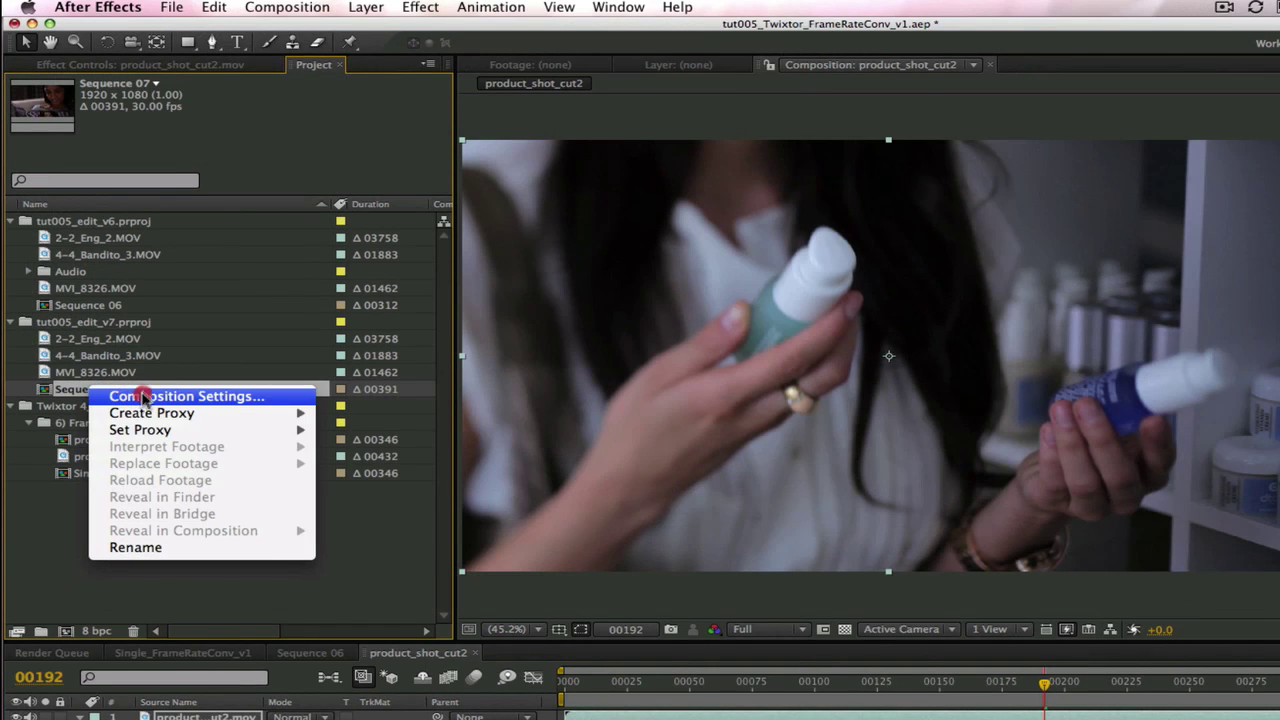
# Change Sequence 07's composition frame rate from 30 to 24 fps.
pyautogui.click(136, 396)
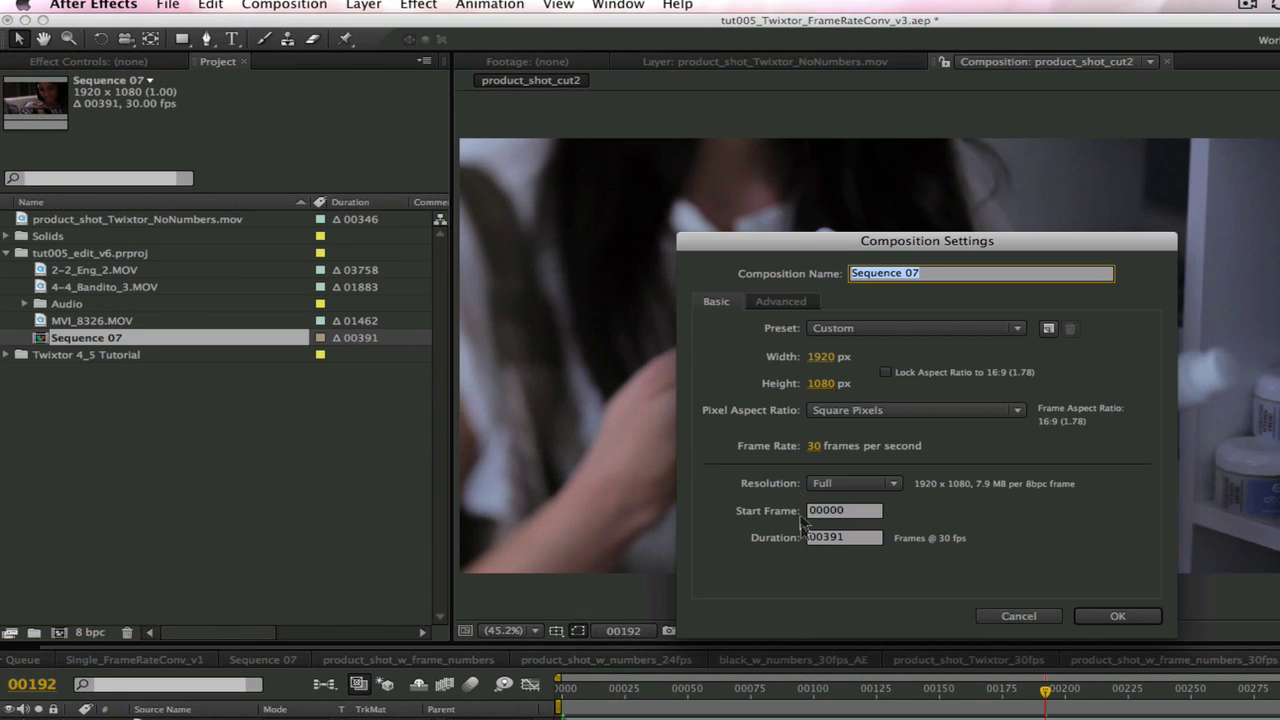
pyautogui.click(814, 446)
pyautogui.write('24')
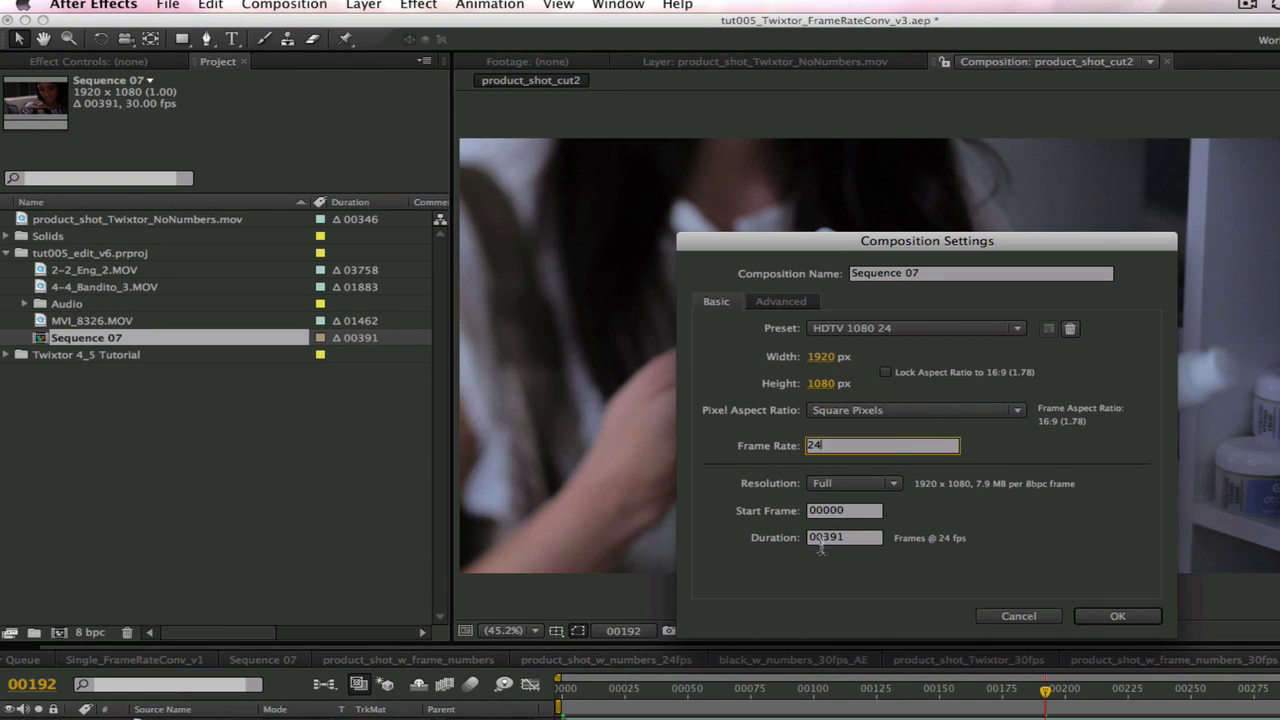
pyautogui.click(1117, 616)
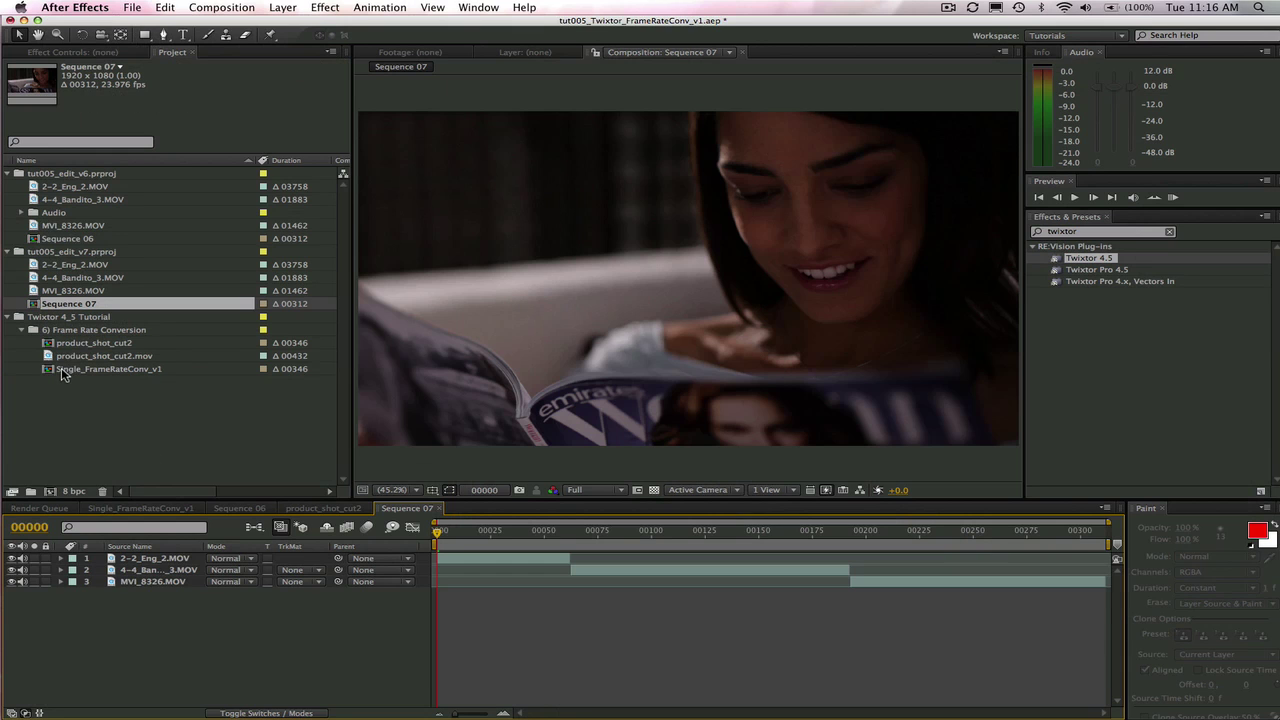
# Open the product_shot_cut2 comp and select its layer's Twixtor 4.5 effect.
pyautogui.doubleClick(86, 475)
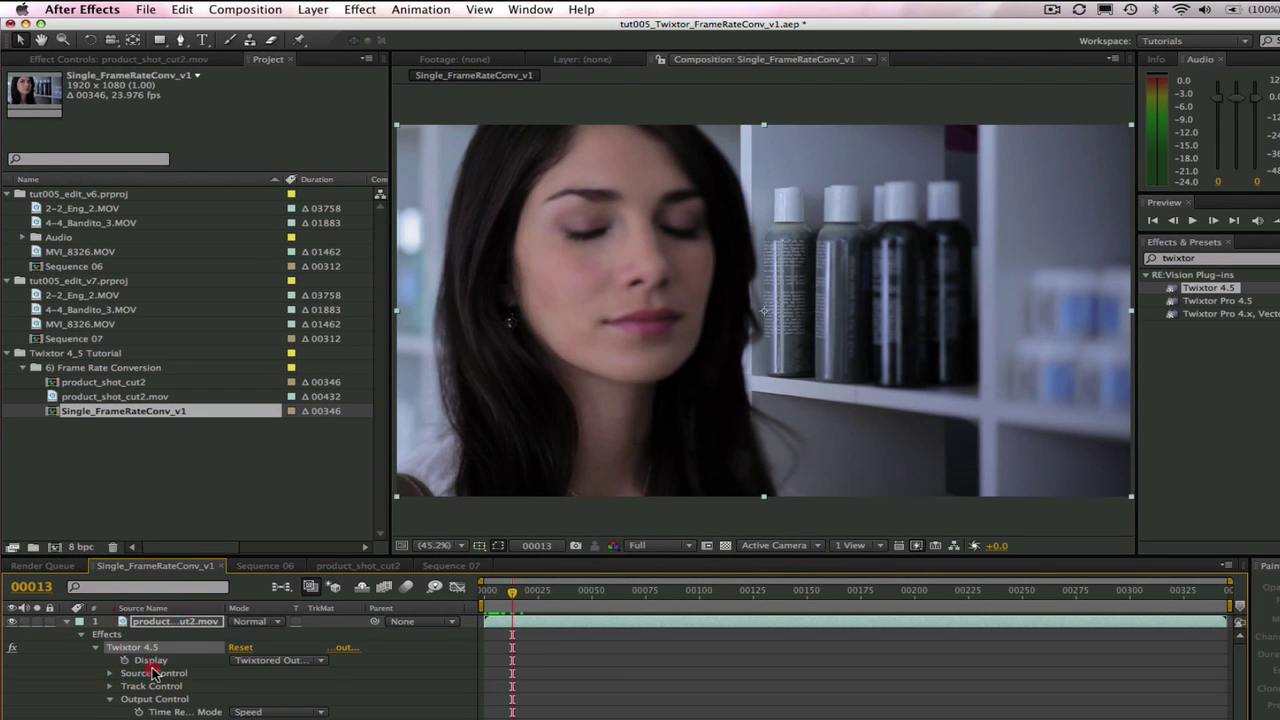
pyautogui.press('super+shift+a')
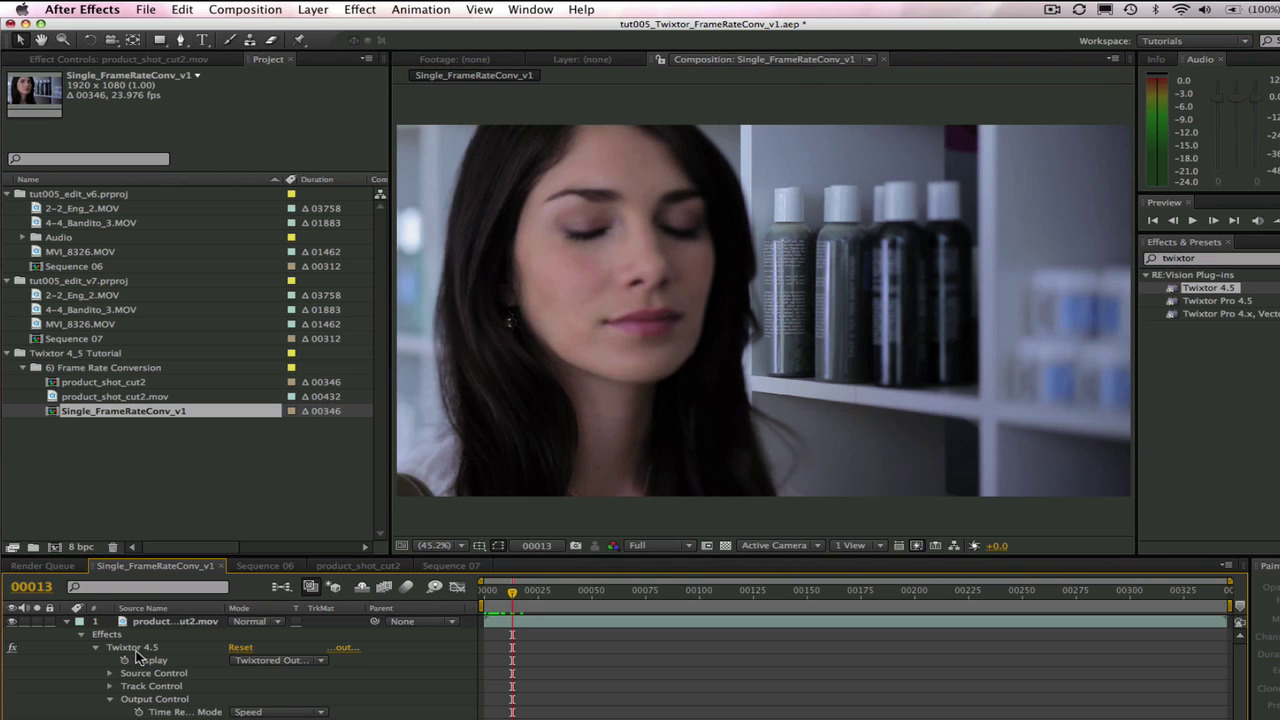
pyautogui.click(136, 650)
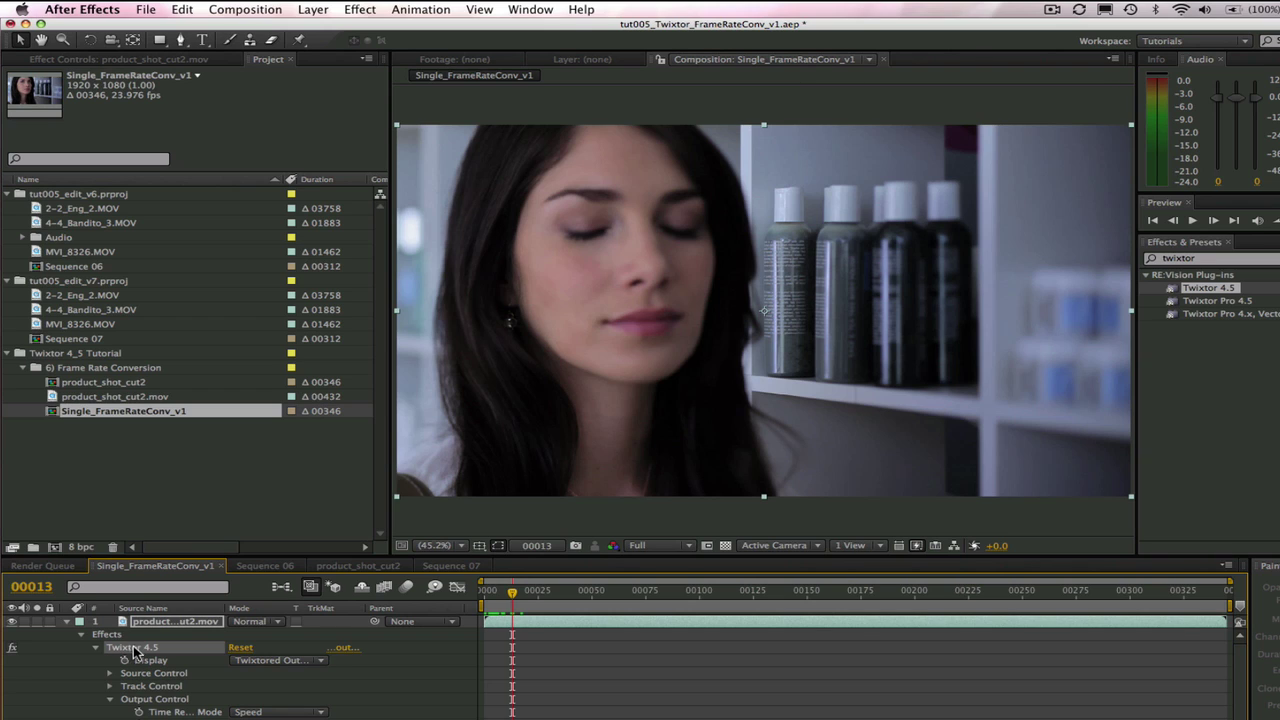
pyautogui.click(82, 690)
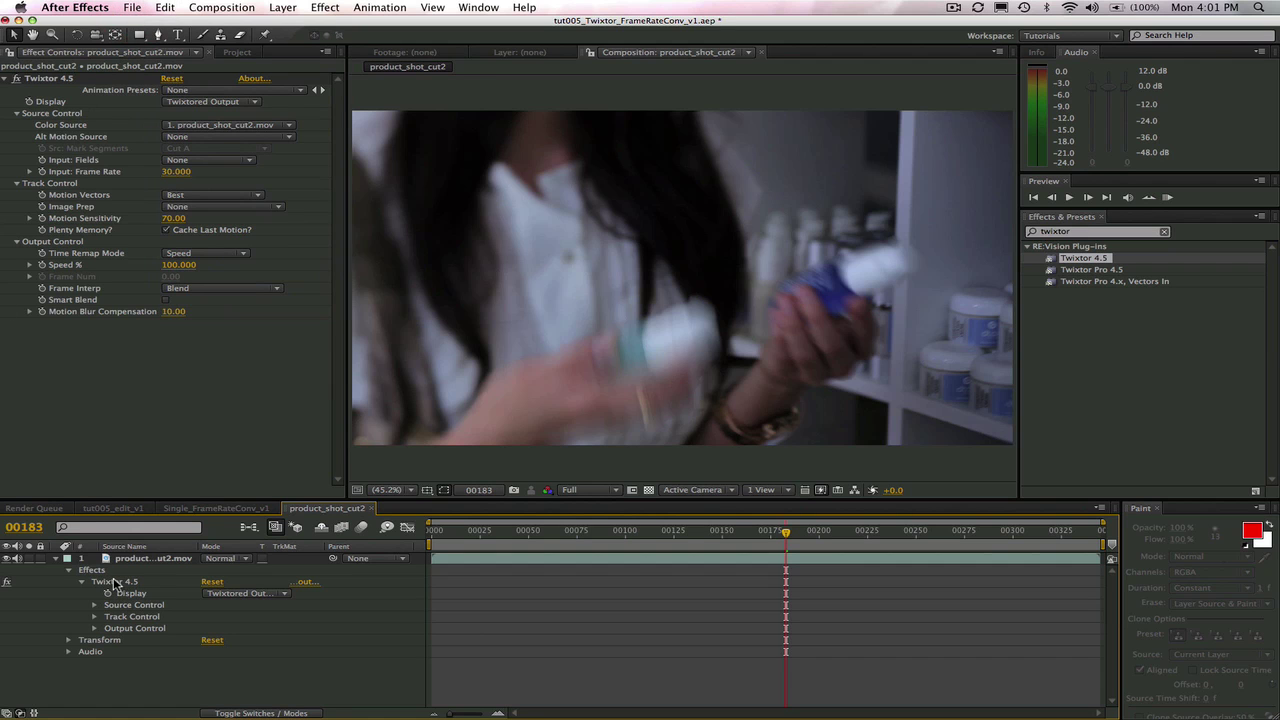
pyautogui.click(115, 582)
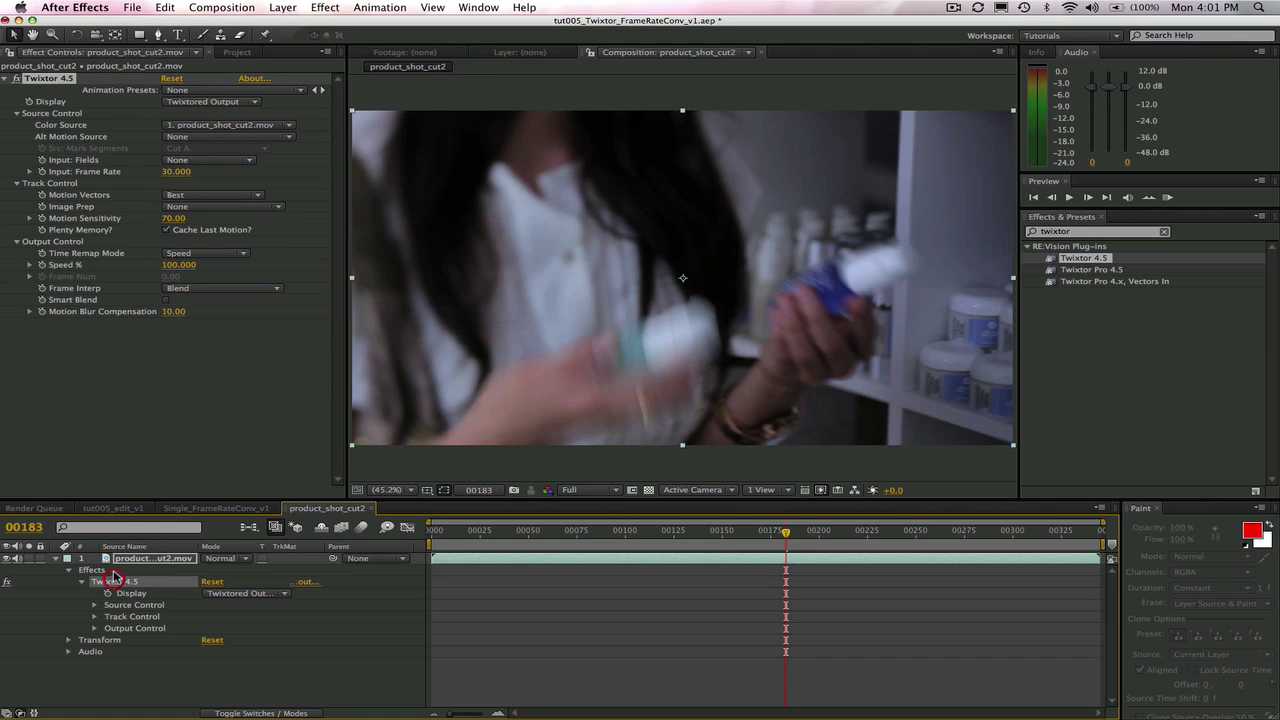
# Copy the Twixtor 4.5 effect and open Sequence 07 from the Project panel.
pyautogui.click(164, 8)
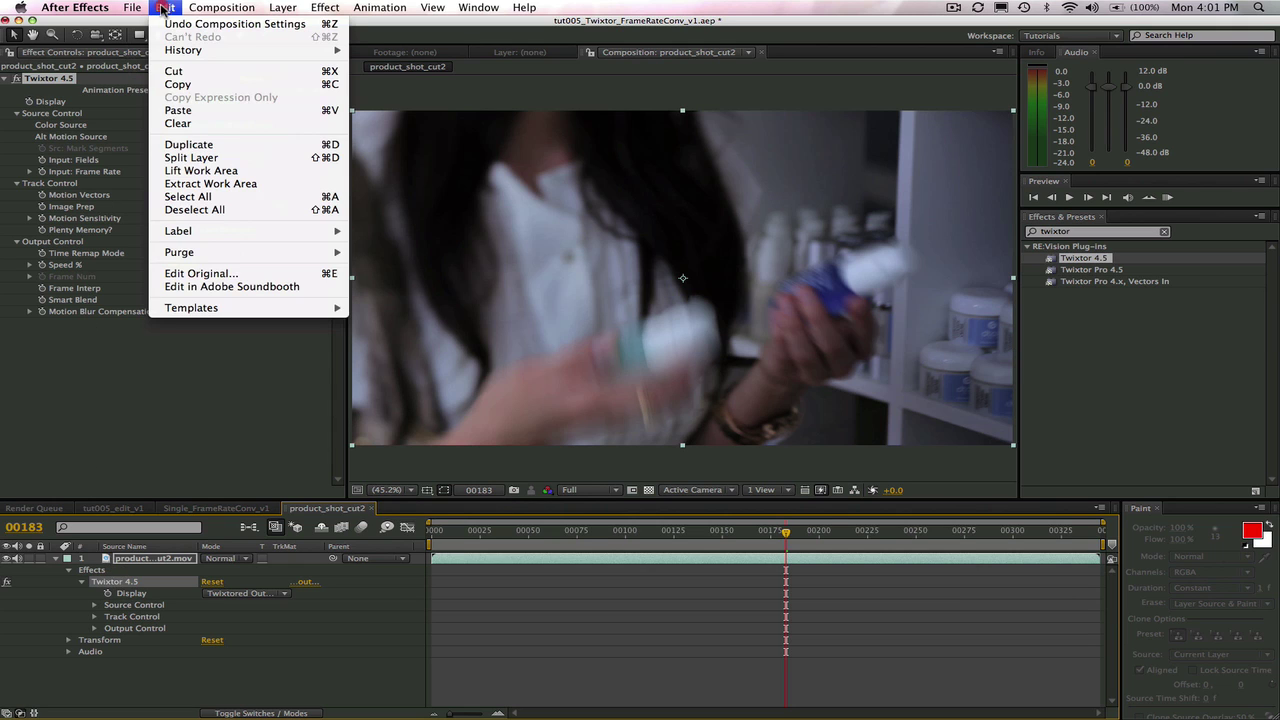
pyautogui.click(178, 84)
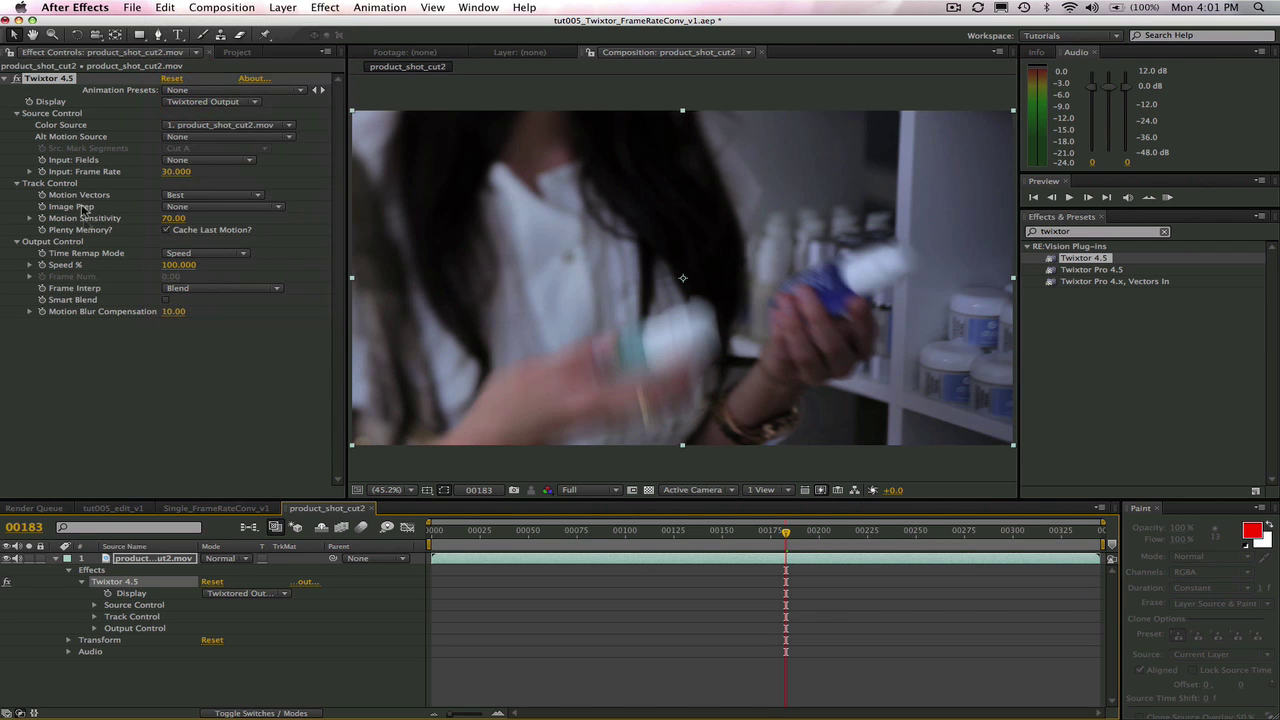
pyautogui.click(237, 52)
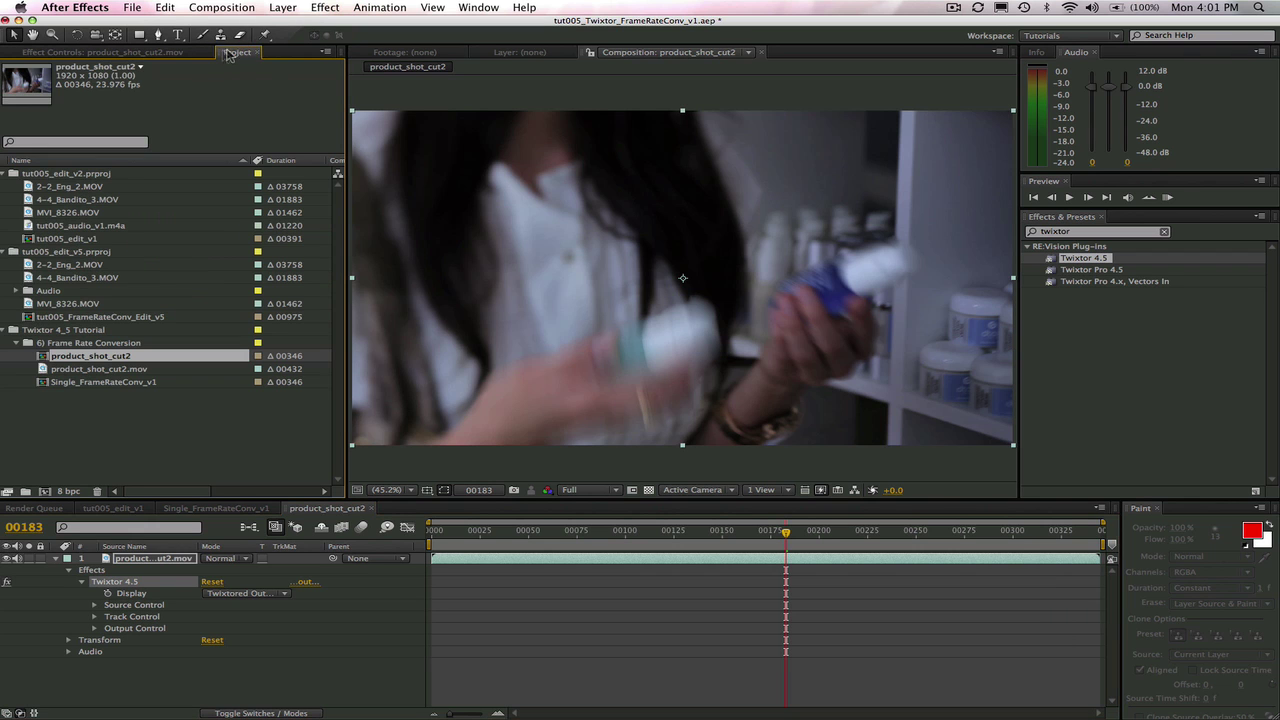
pyautogui.click(58, 317)
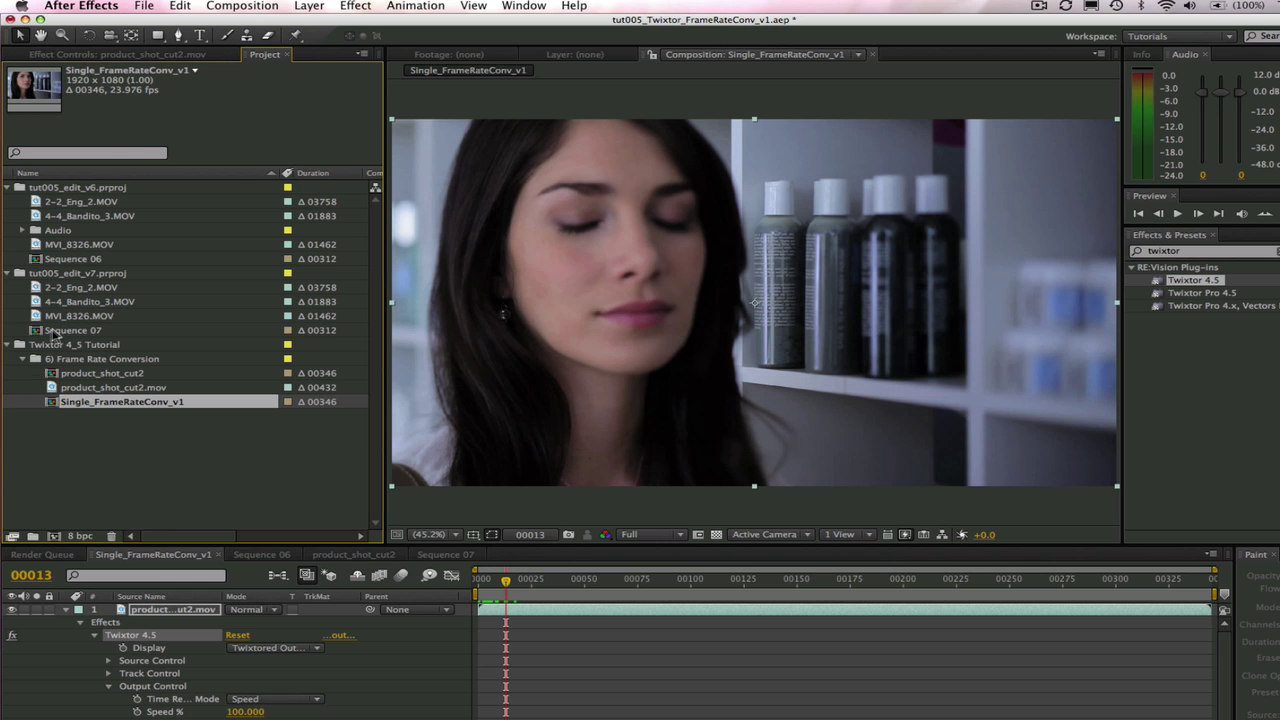
pyautogui.doubleClick(57, 332)
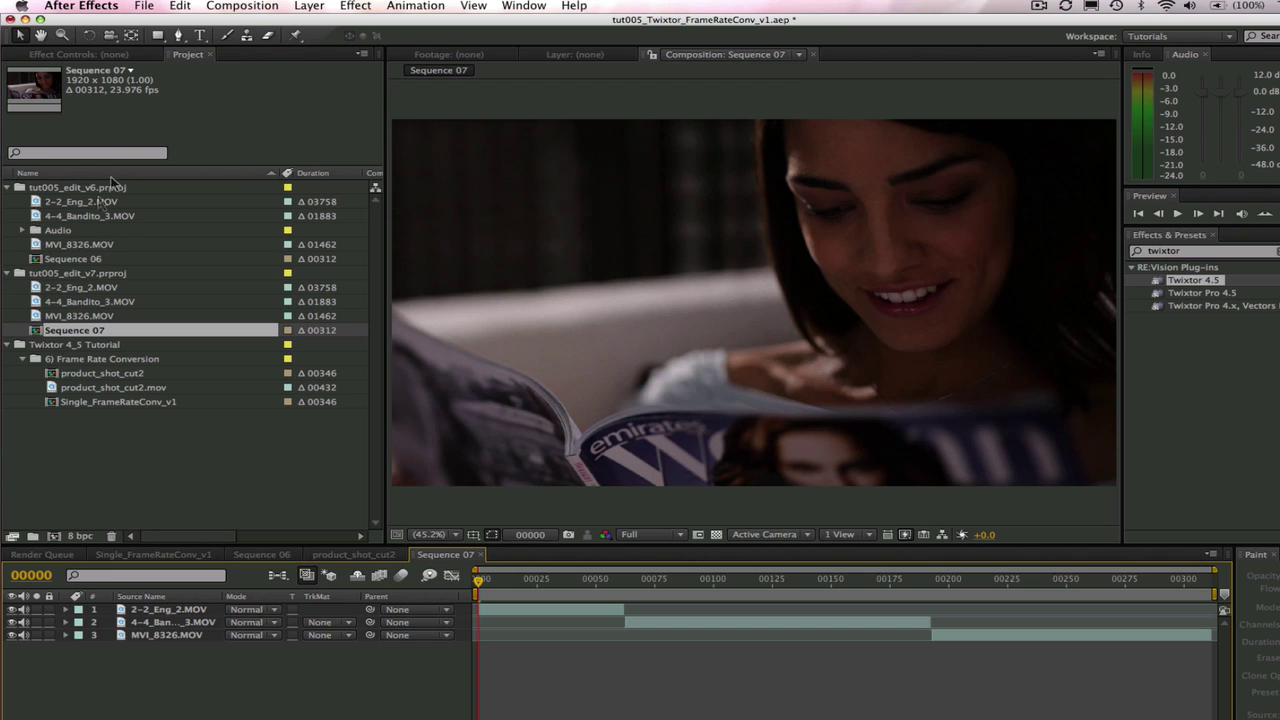
# Select all three Sequence 07 layers and paste the Twixtor effect onto them.
pyautogui.click(180, 6)
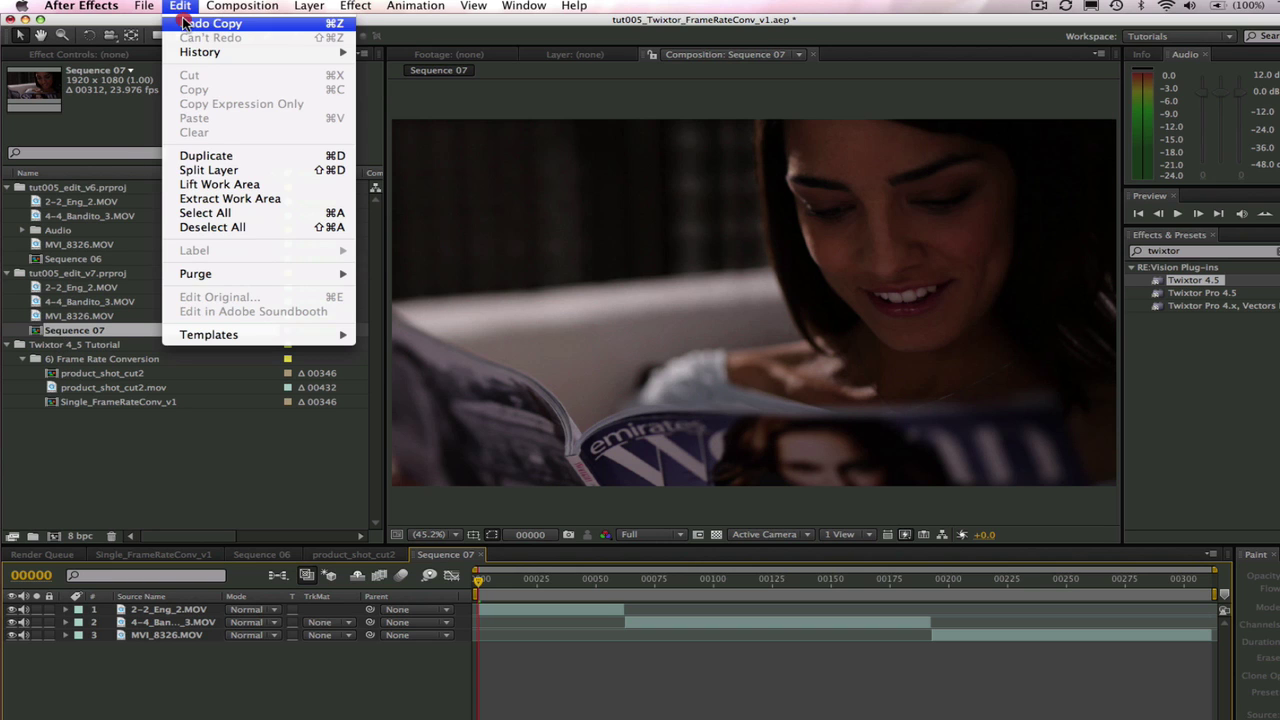
pyautogui.click(238, 212)
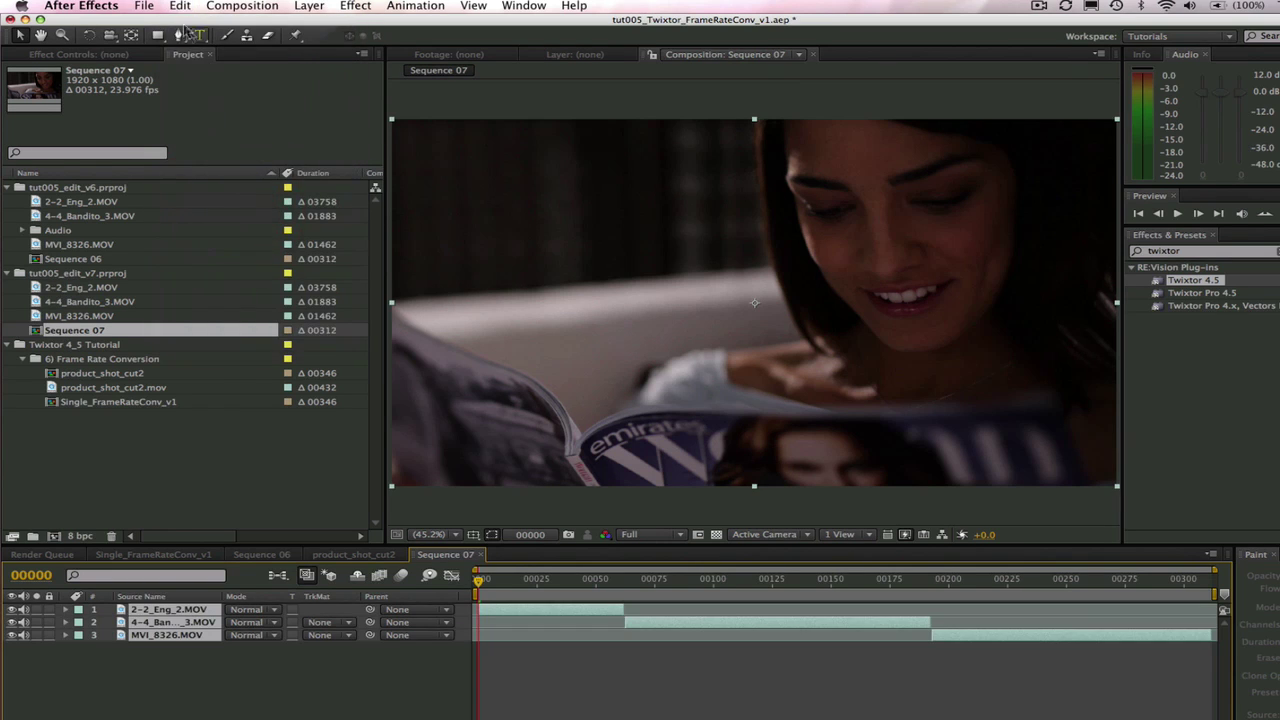
pyautogui.click(180, 6)
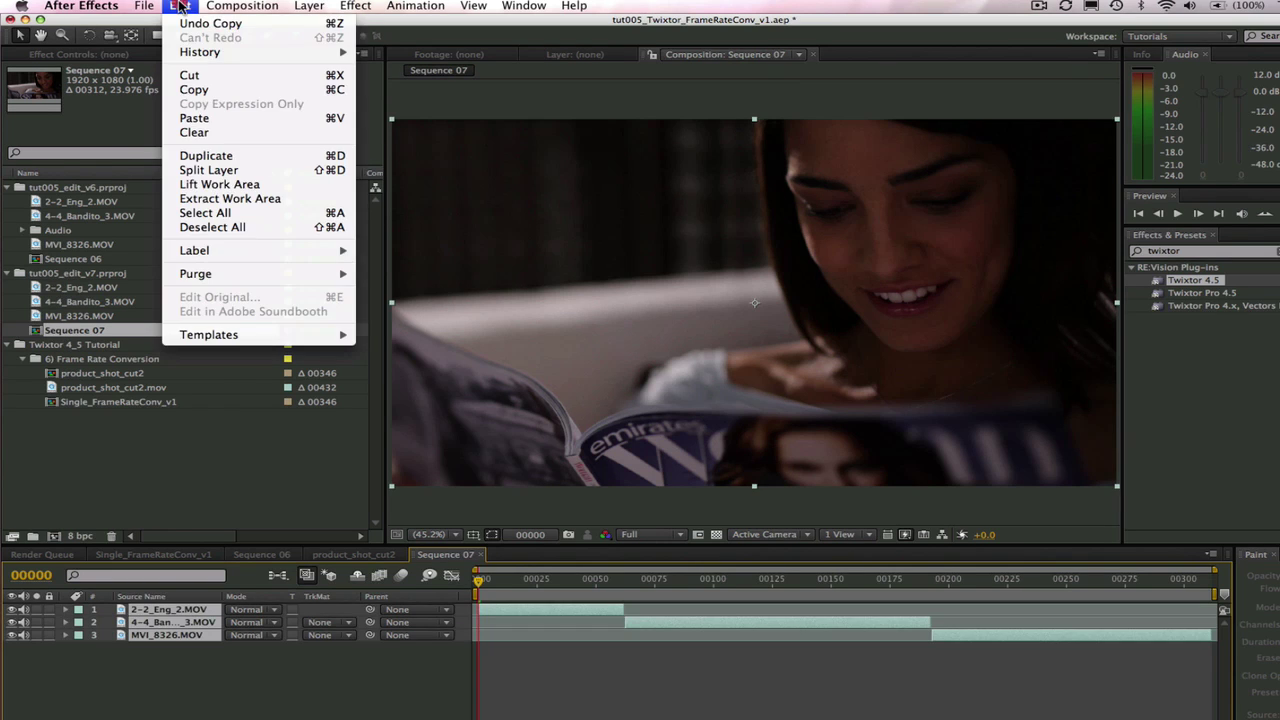
pyautogui.click(193, 118)
# Expand each of the three layers and display its Twixtor 4.5 settings, ending on MVI_8326.MOV.
pyautogui.click(66, 610)
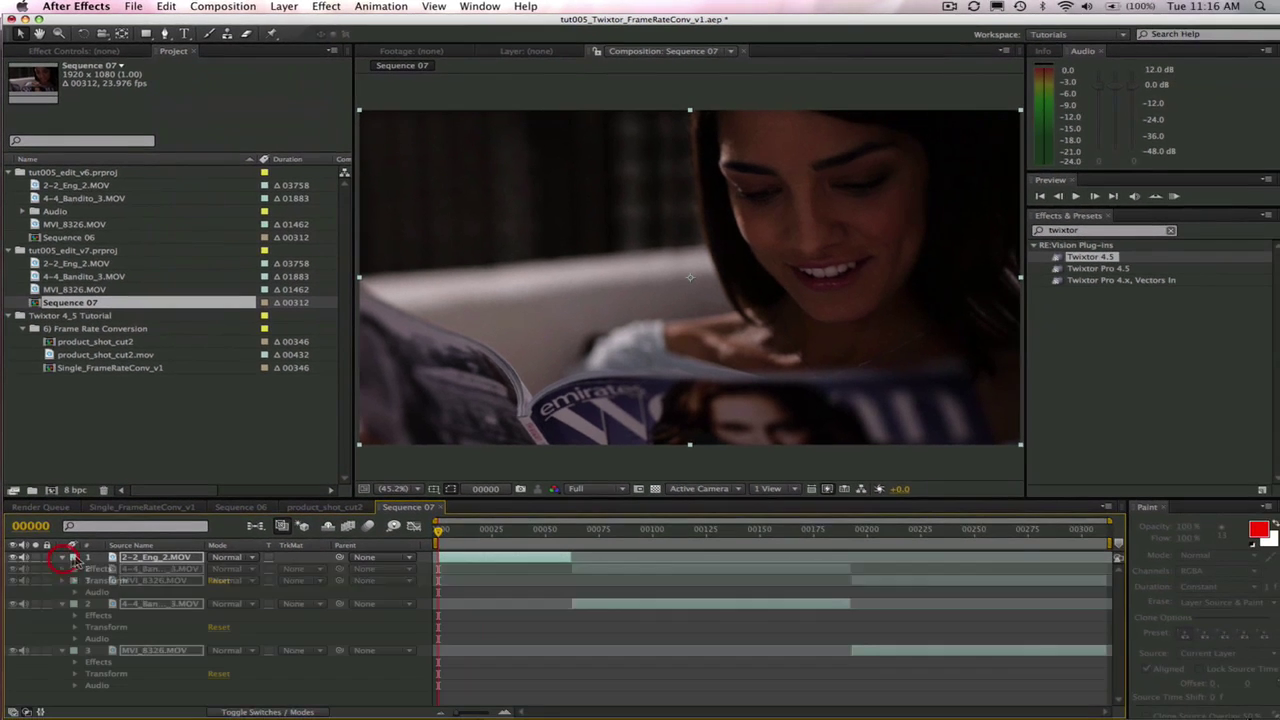
pyautogui.click(86, 560)
pyautogui.click(74, 568)
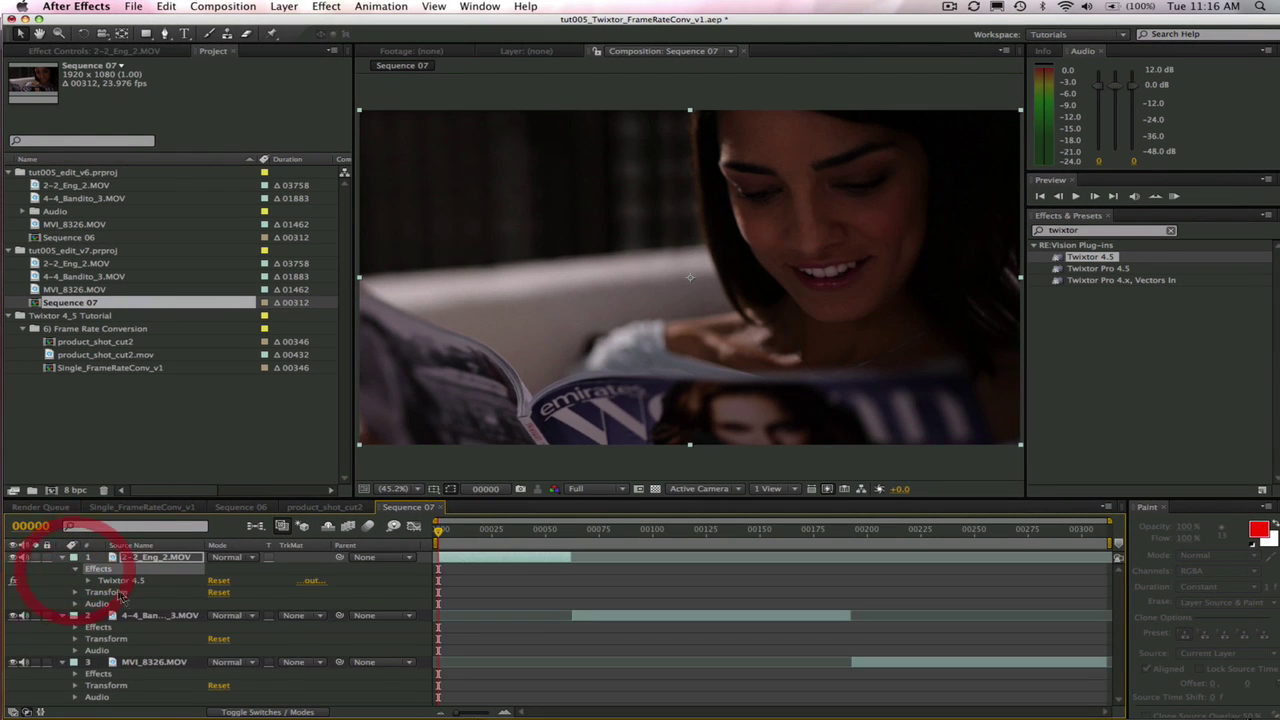
pyautogui.doubleClick(120, 580)
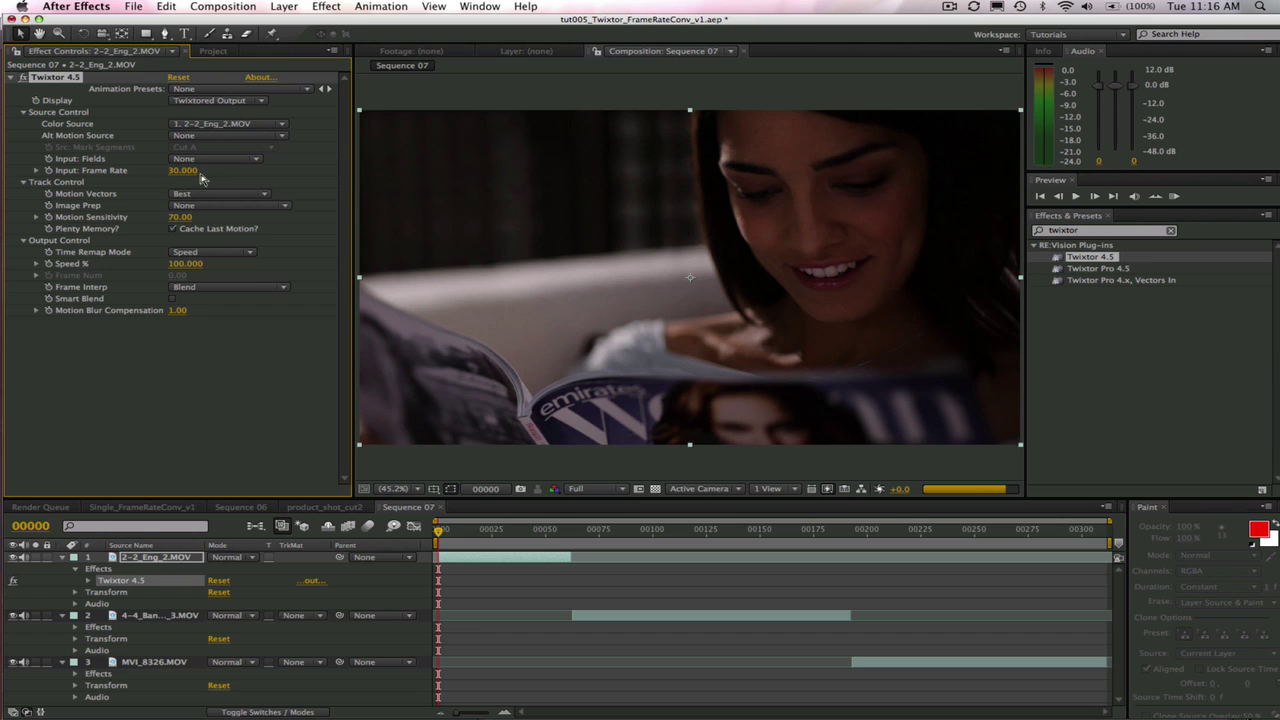
pyautogui.click(75, 627)
pyautogui.click(90, 615)
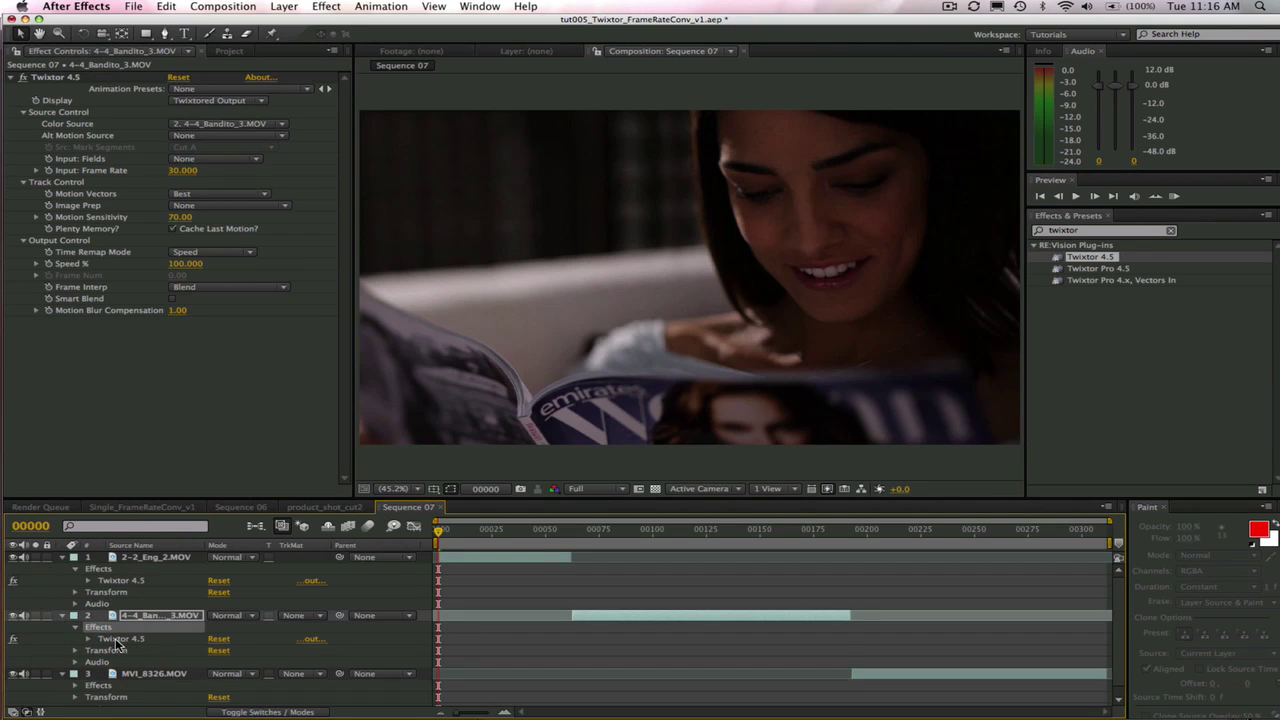
pyautogui.click(118, 639)
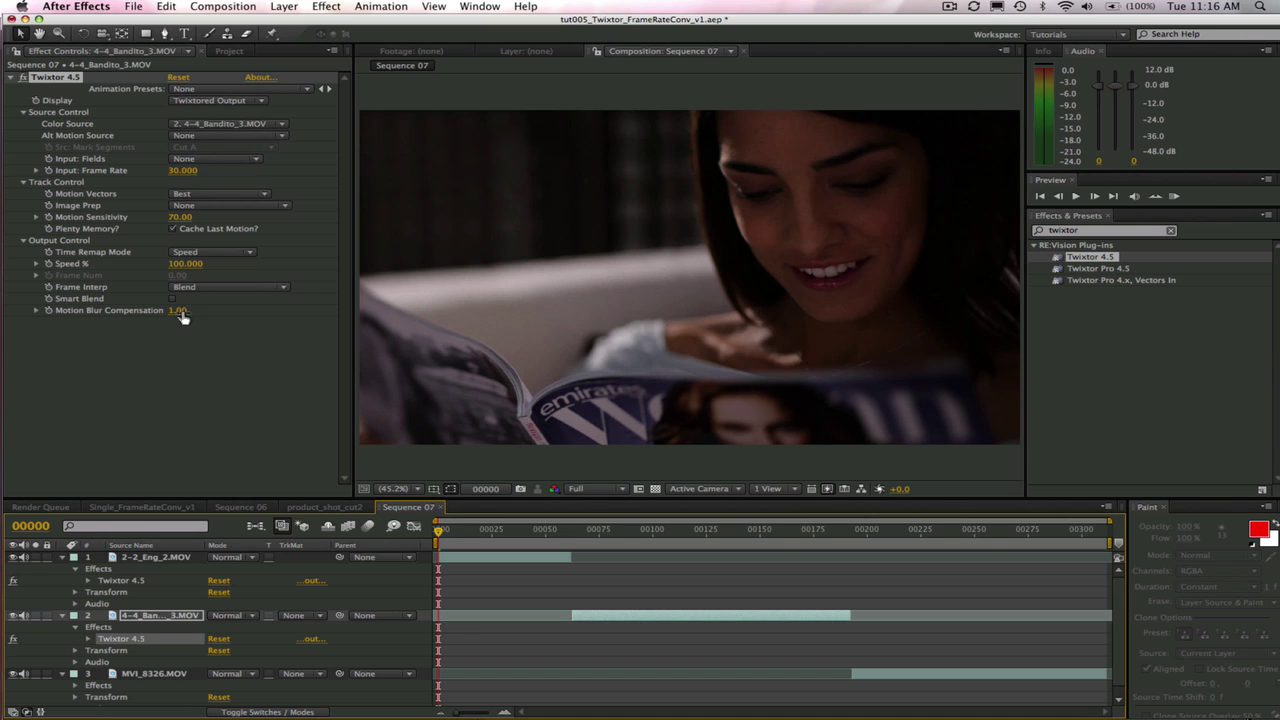
pyautogui.click(98, 686)
pyautogui.click(75, 685)
pyautogui.click(120, 697)
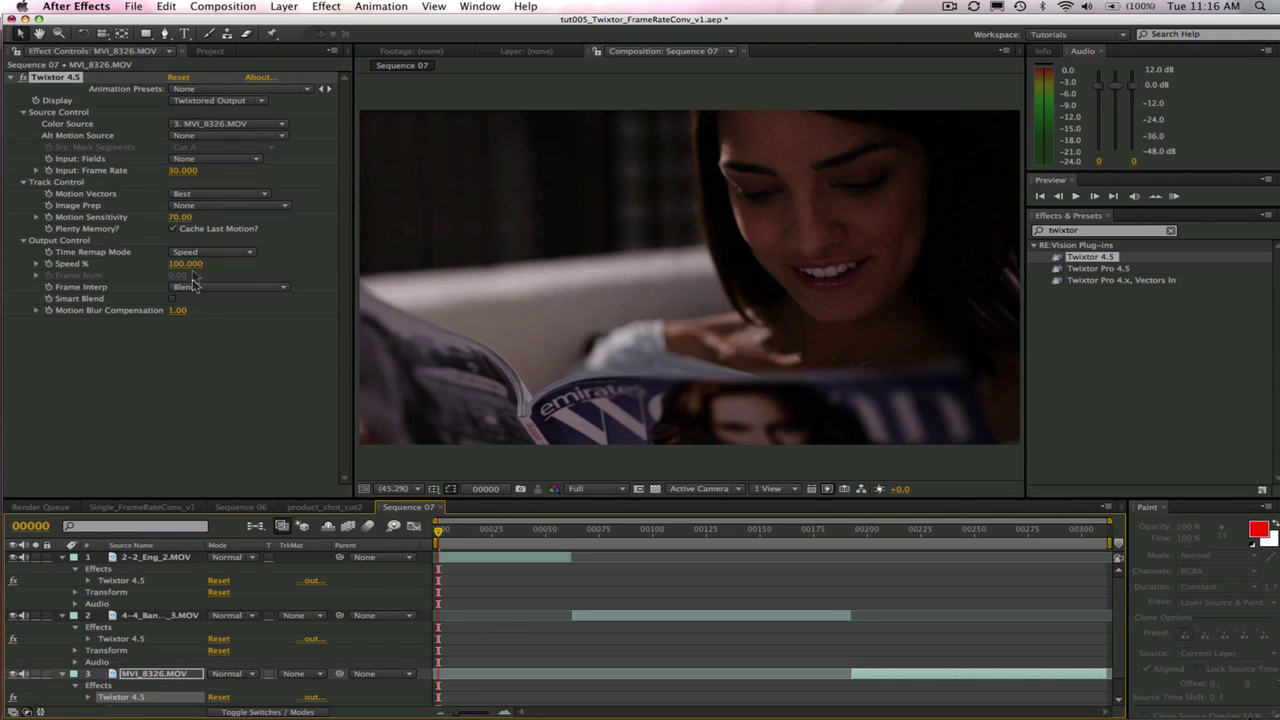